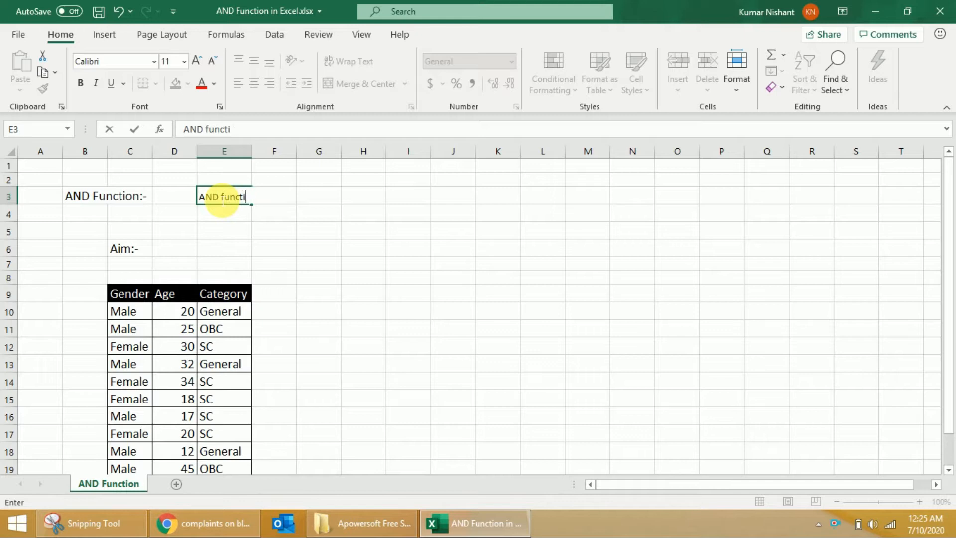
Complete the text in E3: "AND function in excel gives the result as true or false, if all the condition or criteria satisfies.".
type("cel ")
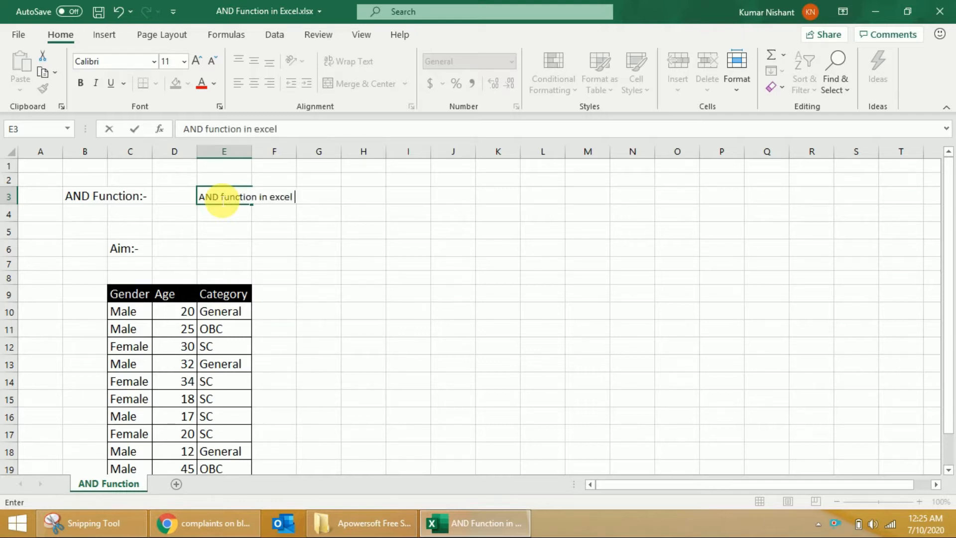
type("gives the ")
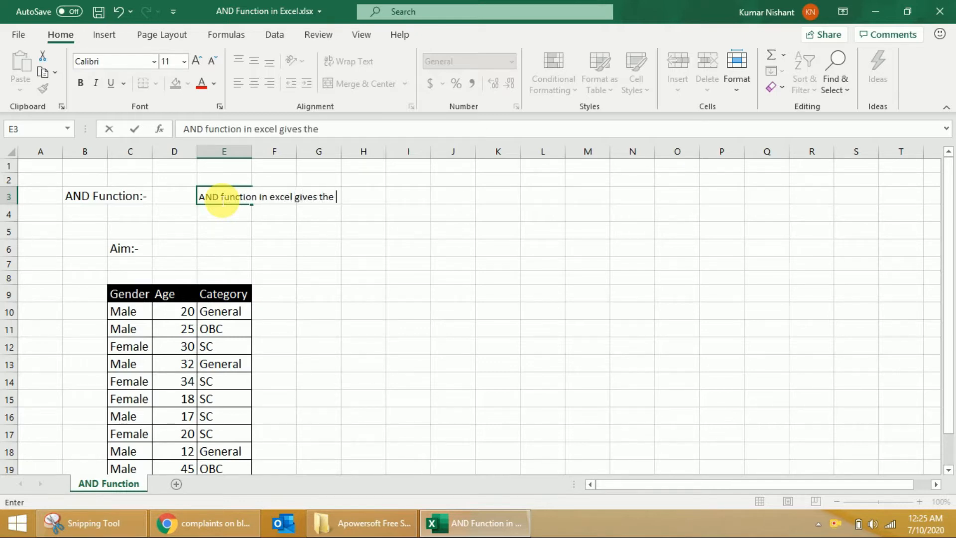
type("result as ")
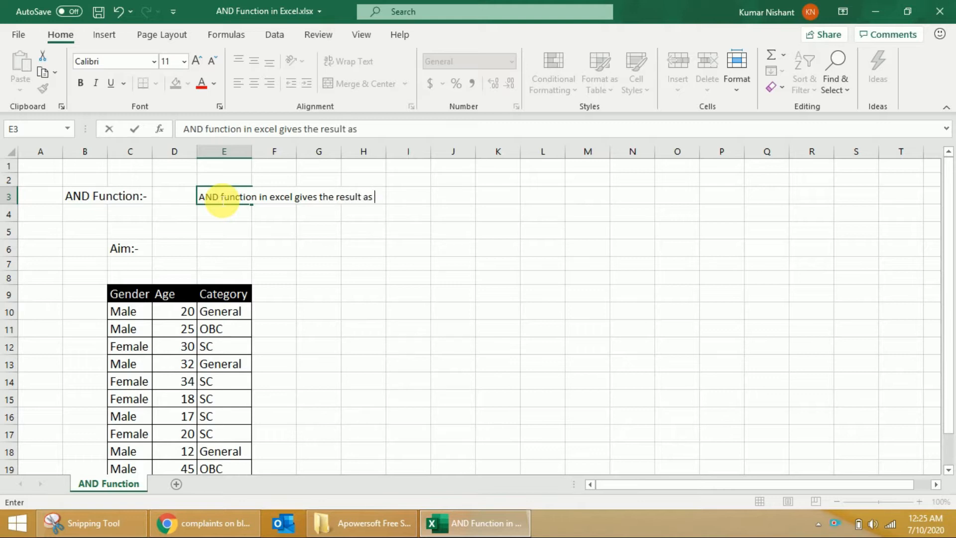
type("true or fals")
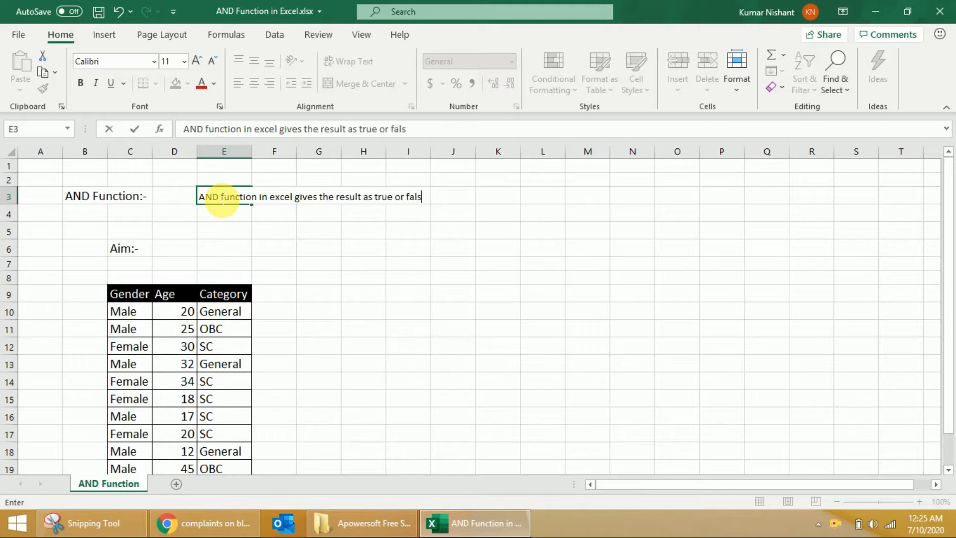
type("e, if all the conditi")
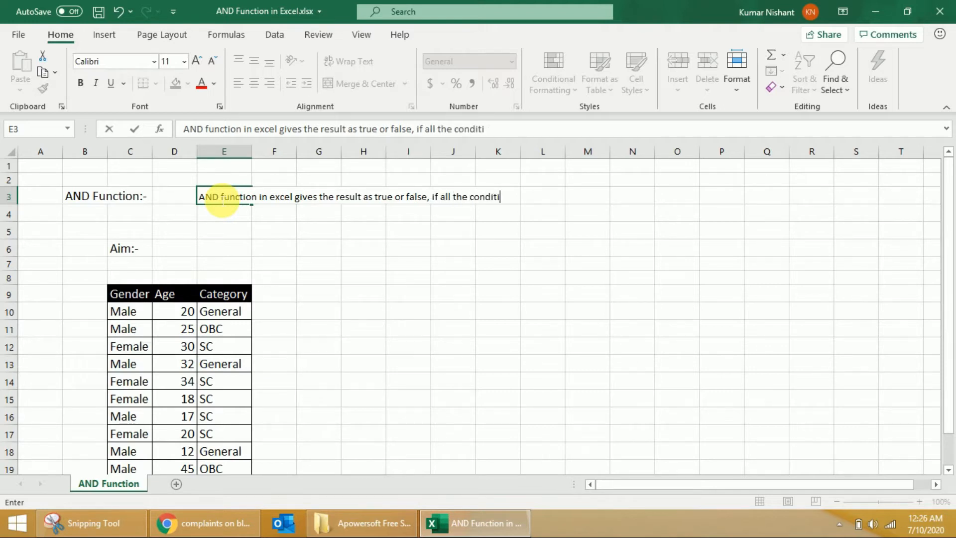
type("on or criteria satisfies")
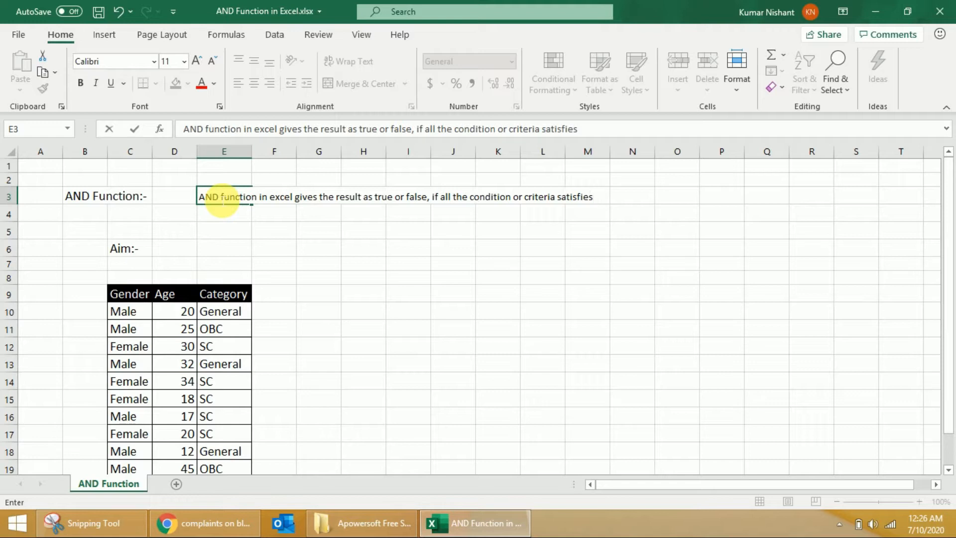
type(".")
left_click(287, 236)
Enter the second explanation line in E4: "The Output from AND function is either true/ false.".
left_click(245, 218)
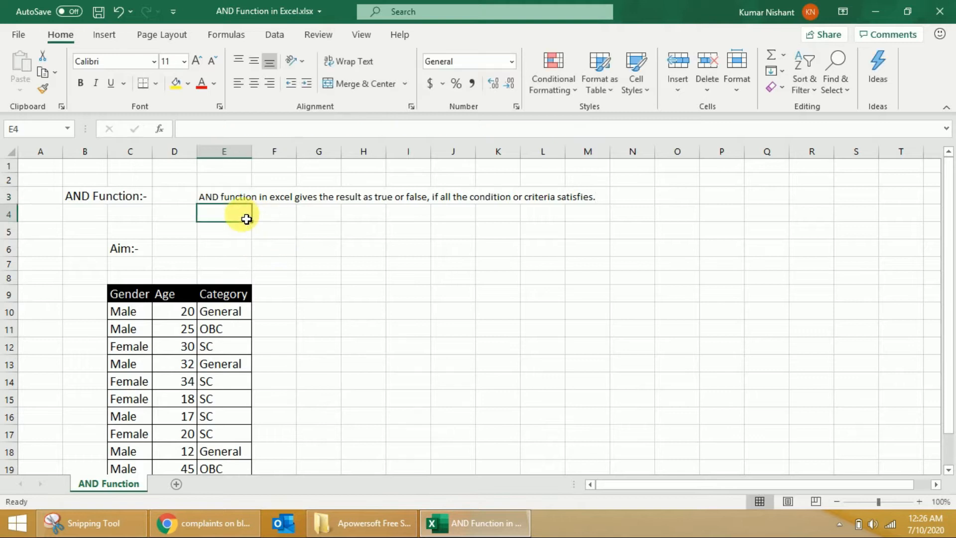
type("The ")
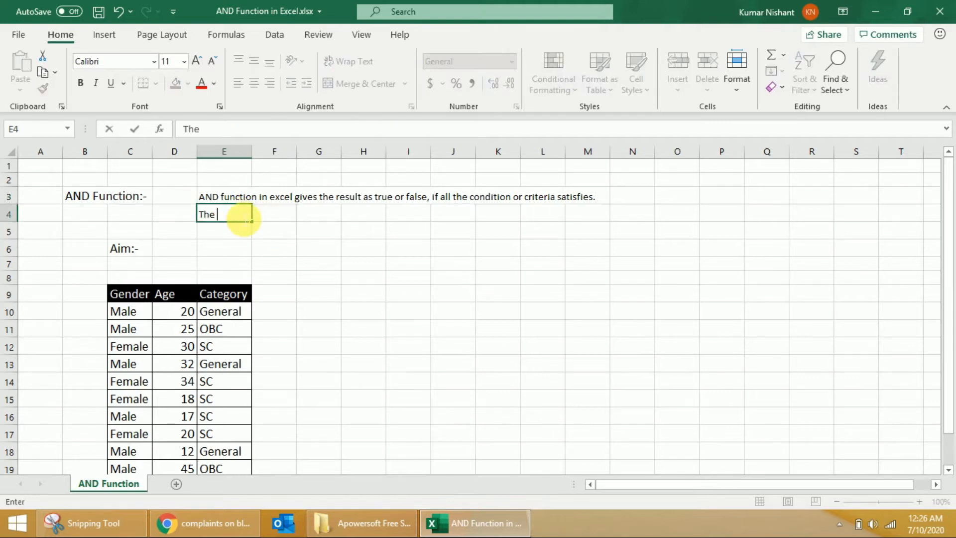
type("Output from AND ")
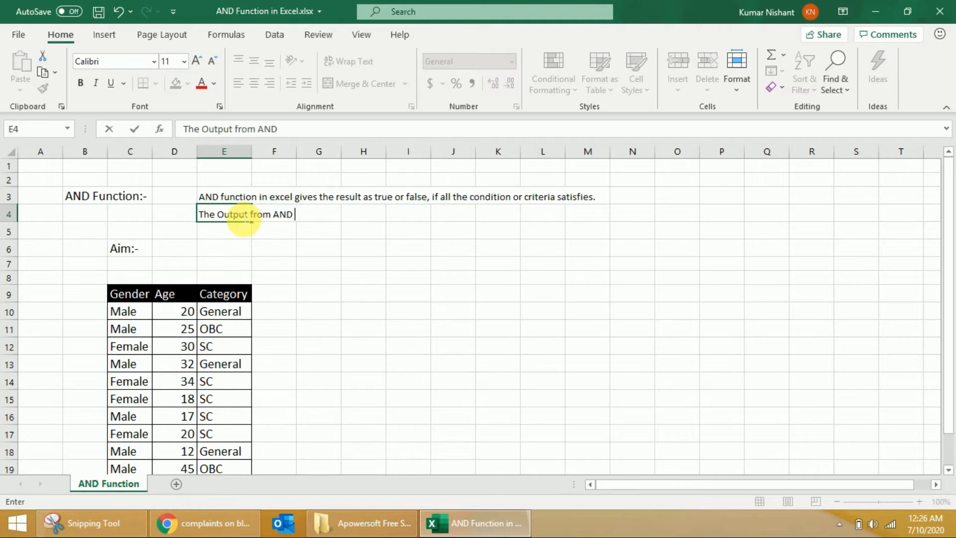
type("function is either true/ false.")
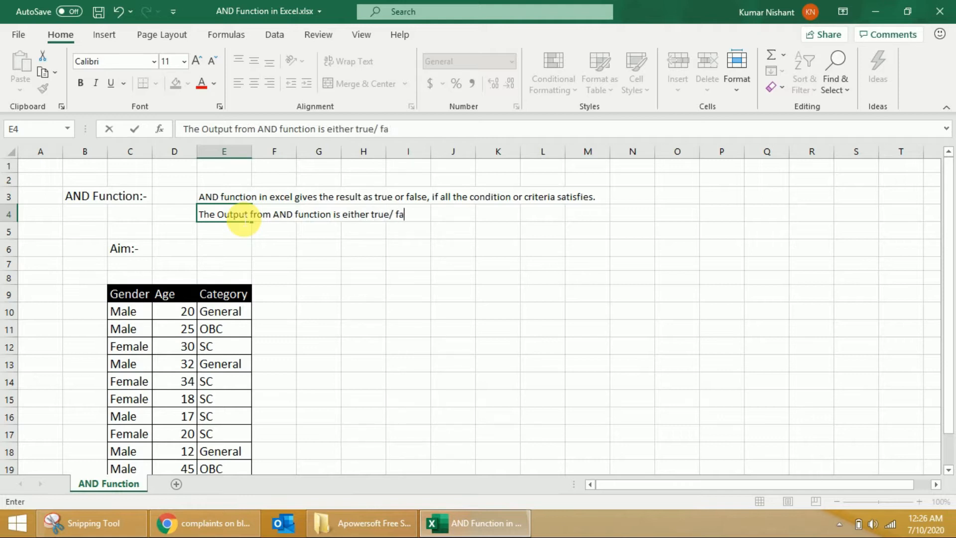
key("Return")
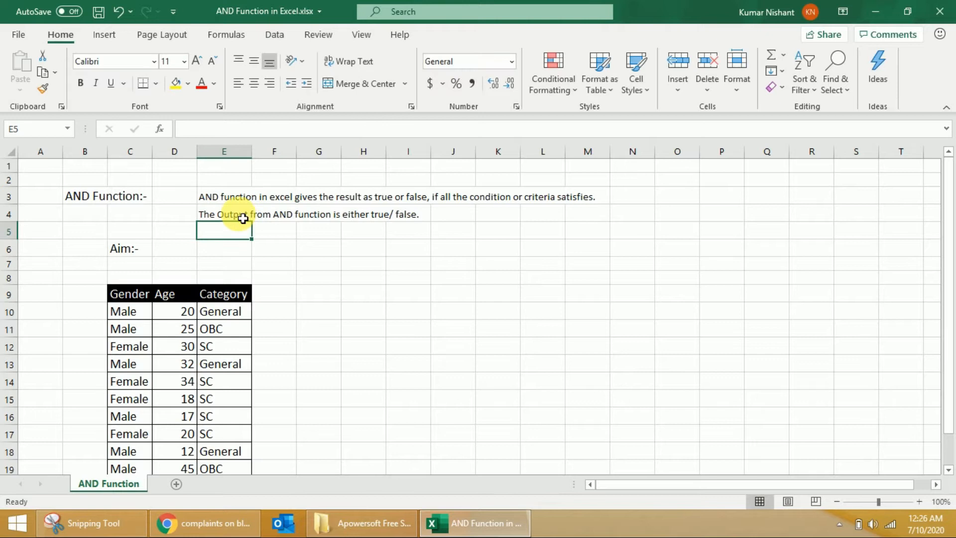
Enter in E6: "We have to give Scholarship to only those candidates who are female & aged less than 30 and they belong to category SC.".
left_click(232, 254)
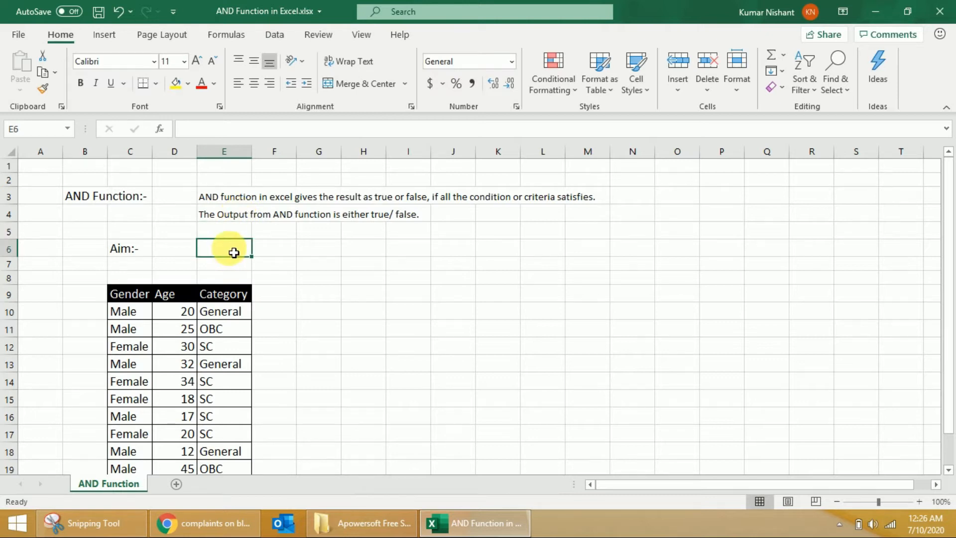
type("We have to")
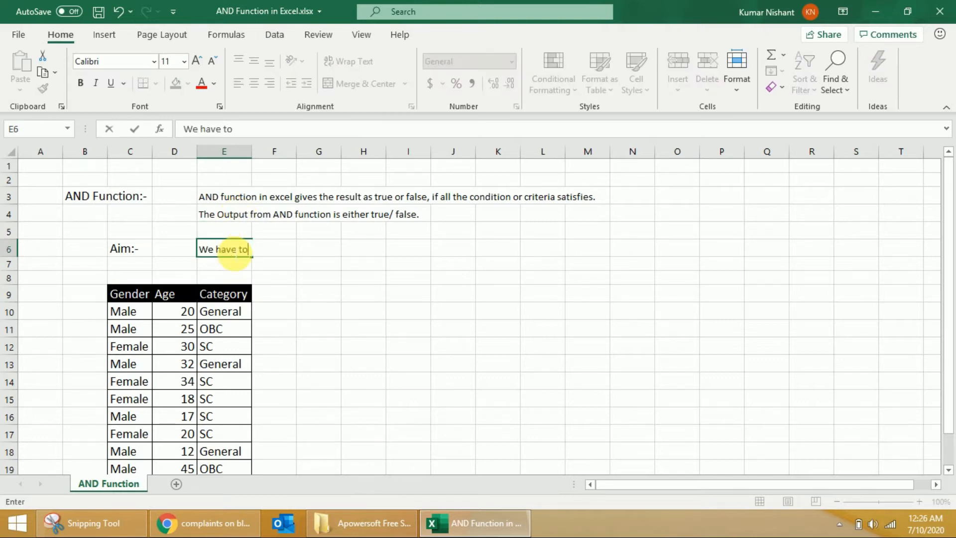
type(" give Scholarship ")
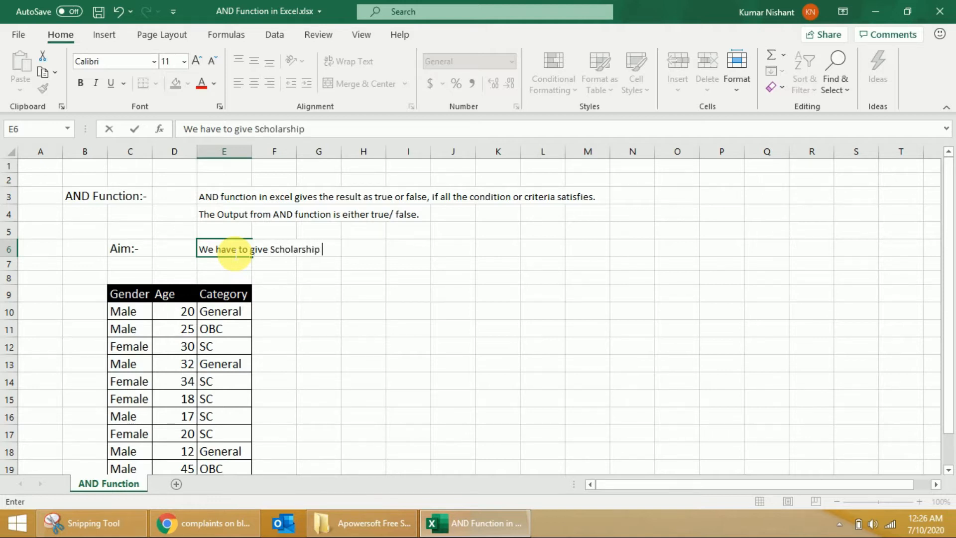
type("to only those candi")
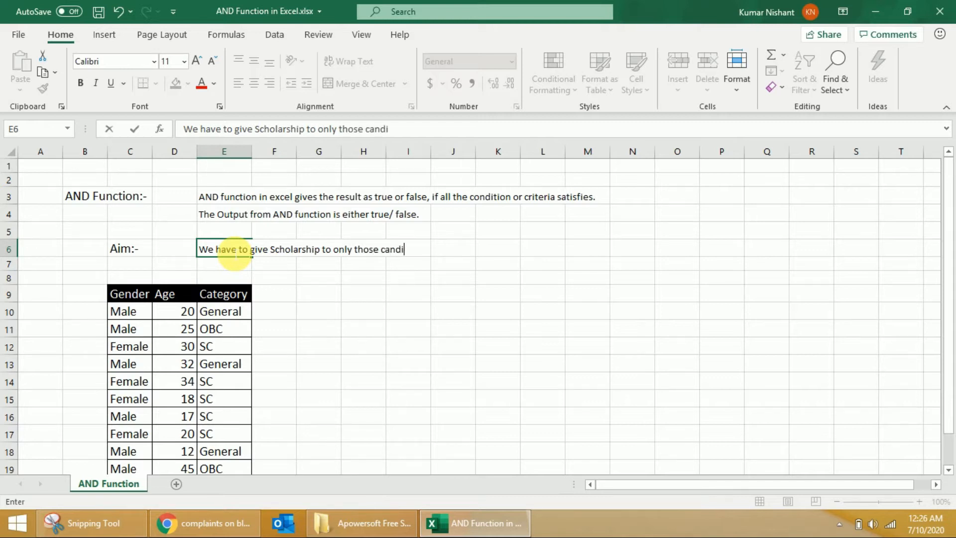
type("dates who are female ")
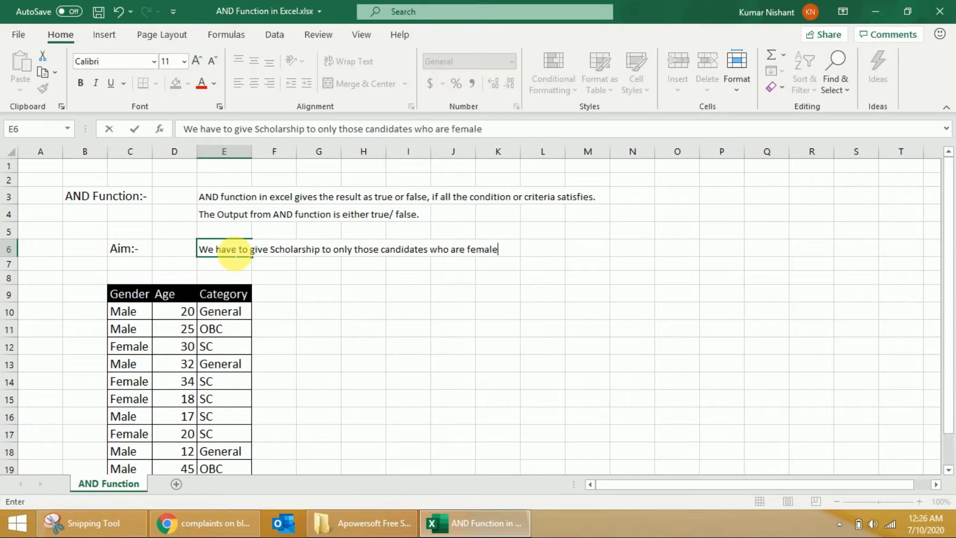
type("& aged les")
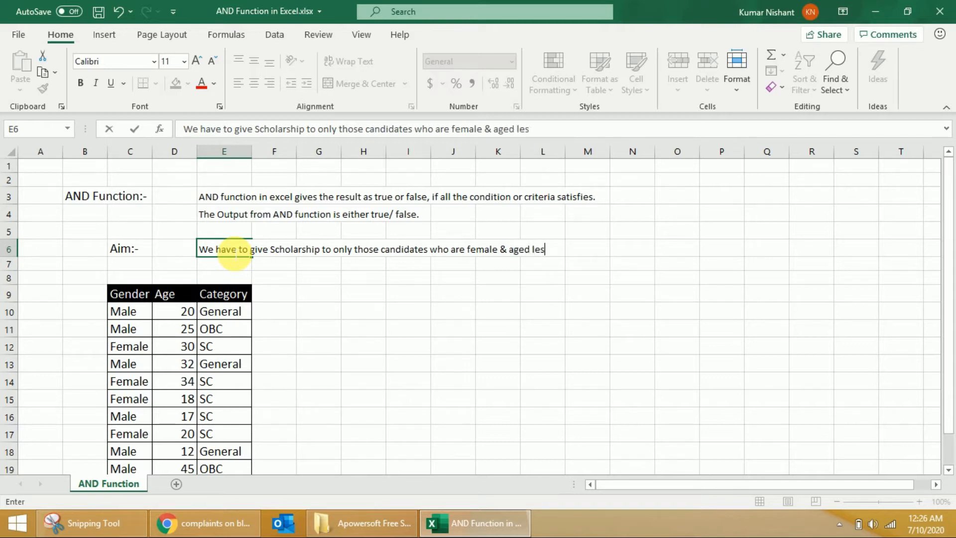
type("s than 30")
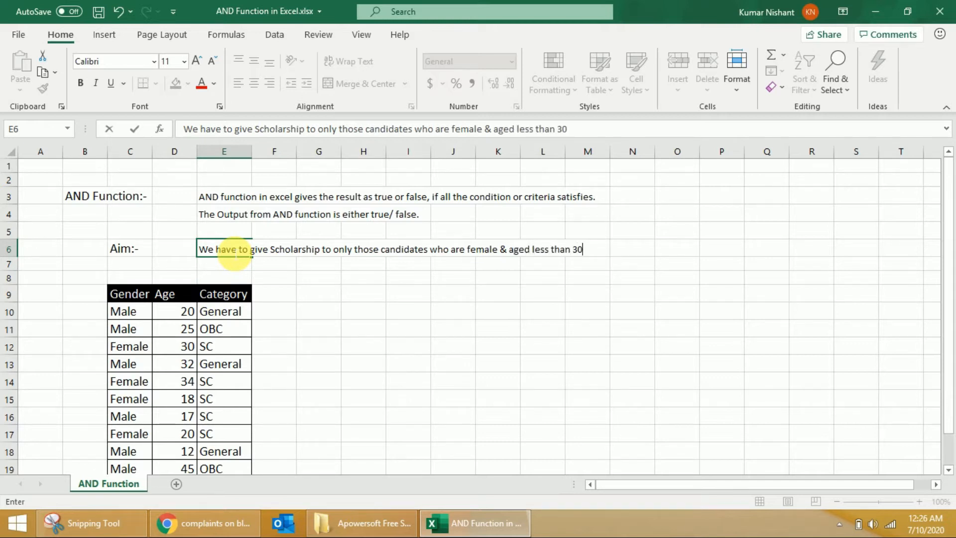
type(" and they b")
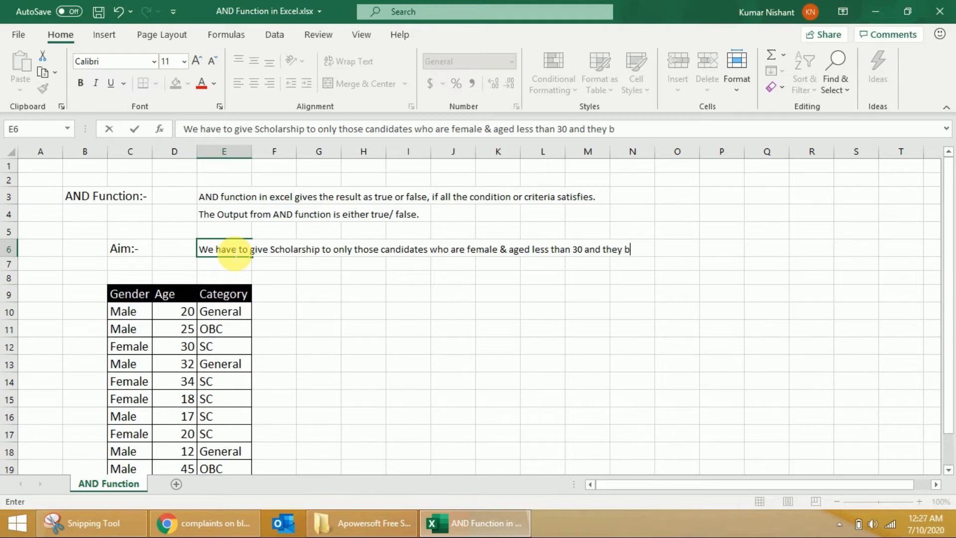
type("elong to ")
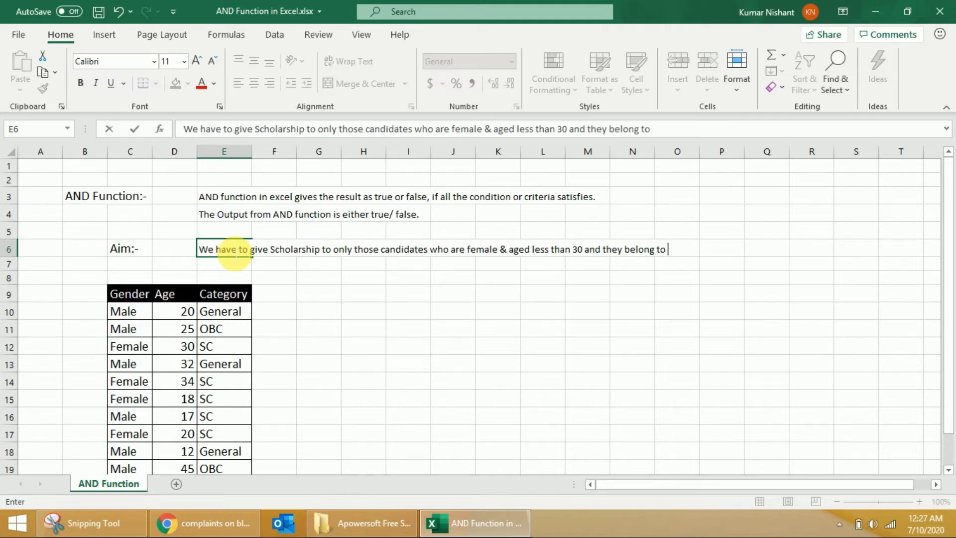
type("category SC.")
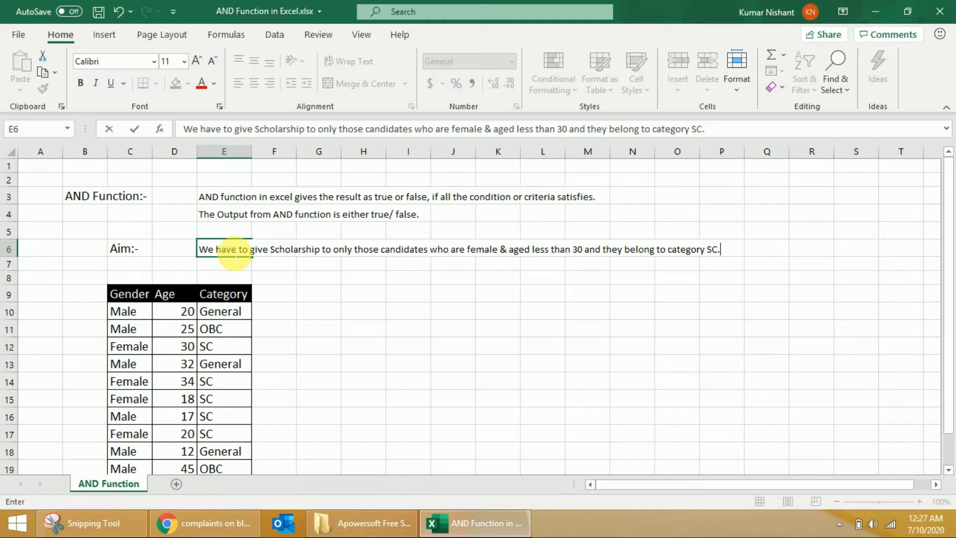
key("Return")
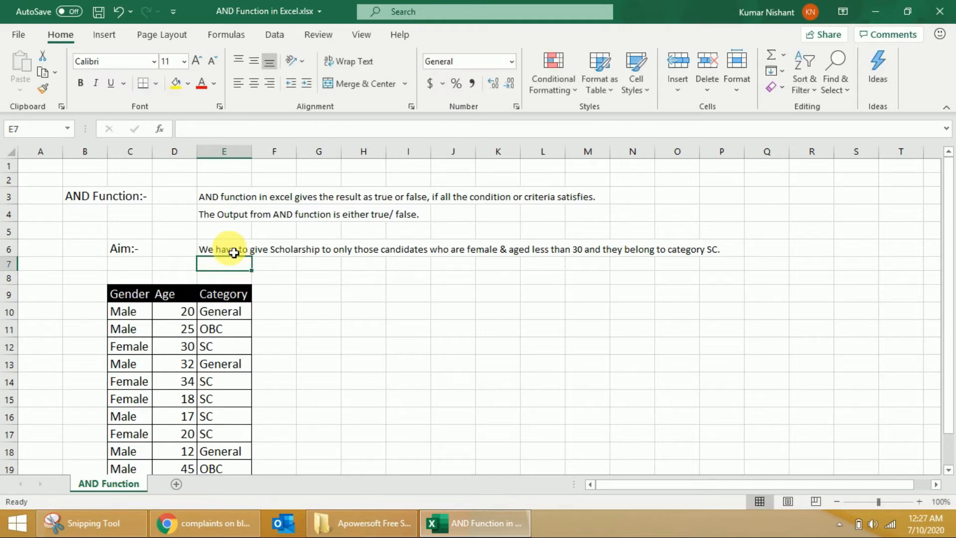
Add the column header "Criteria for Scholarship" in F9 and autofit the width of column F.
left_click(280, 302)
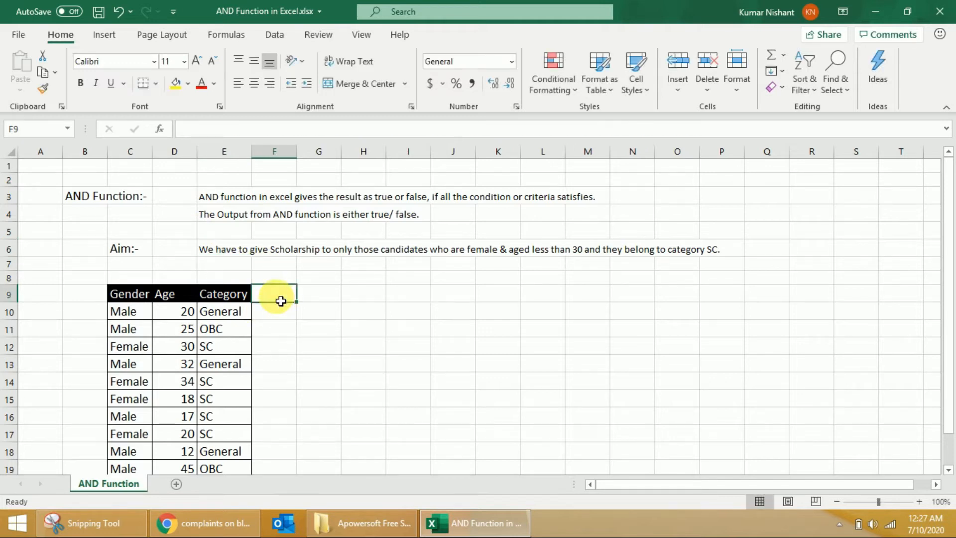
type("Who")
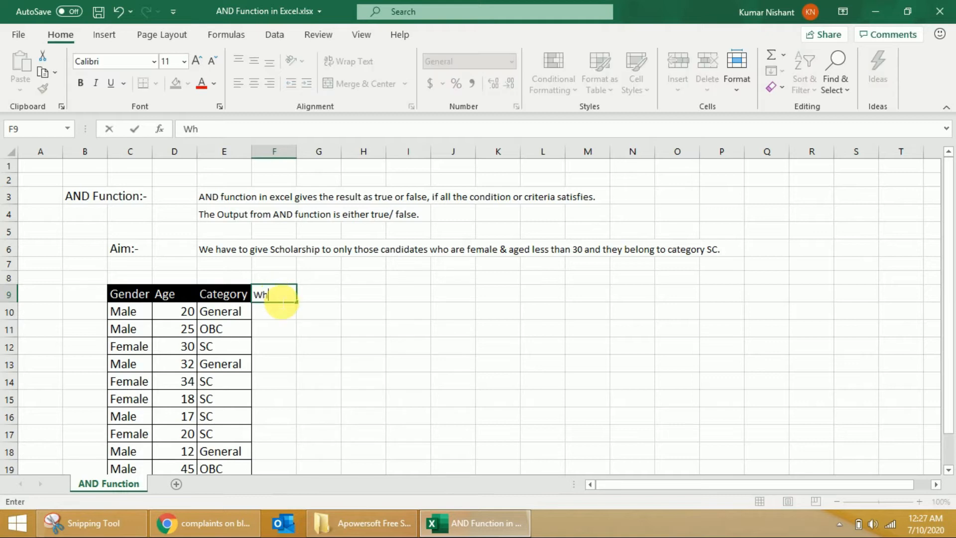
key("BackSpace")
key("BackSpace")
key("BackSpace")
type("Criteria for Scholarsg")
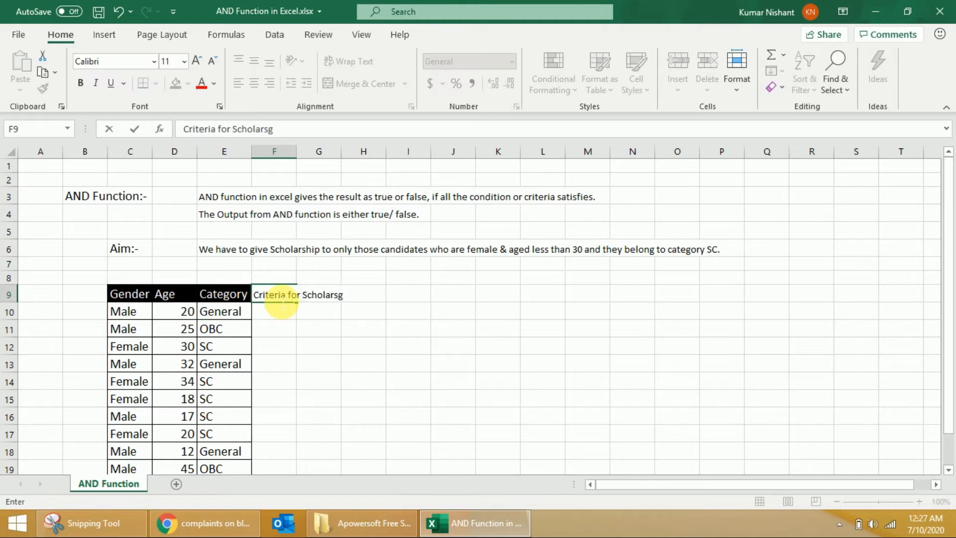
key("BackSpace")
type("hip")
key("Tab")
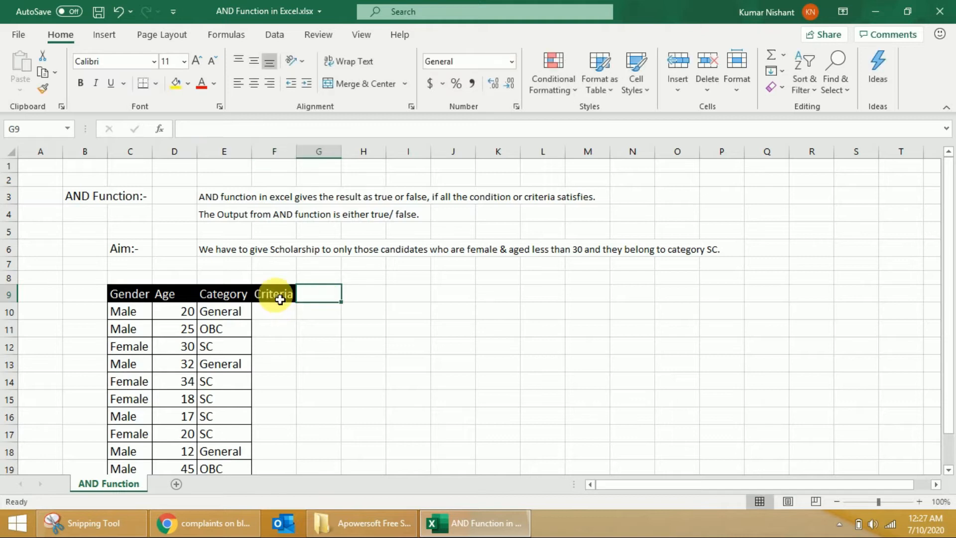
double_click(299, 155)
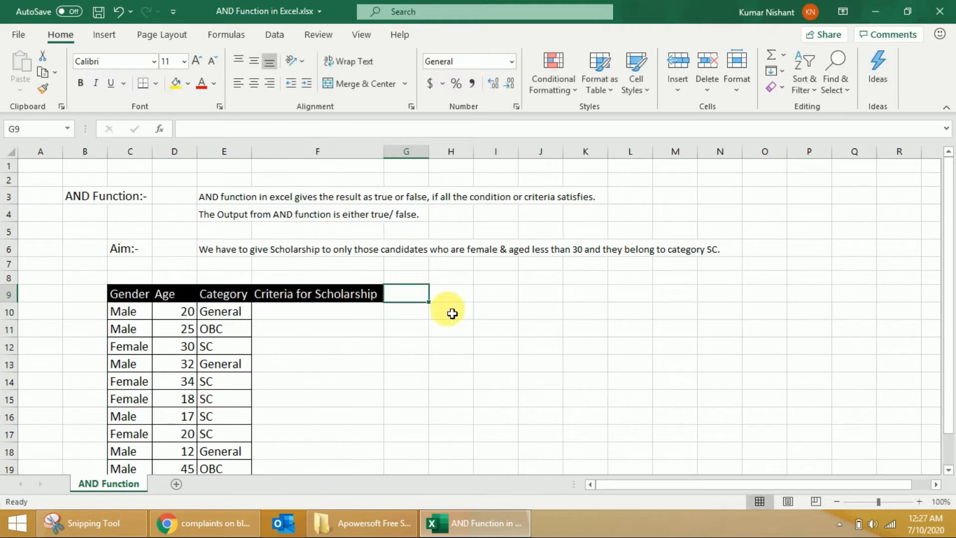
Start an AND formula in F10 with the first condition C10="Famale".
left_click(343, 313)
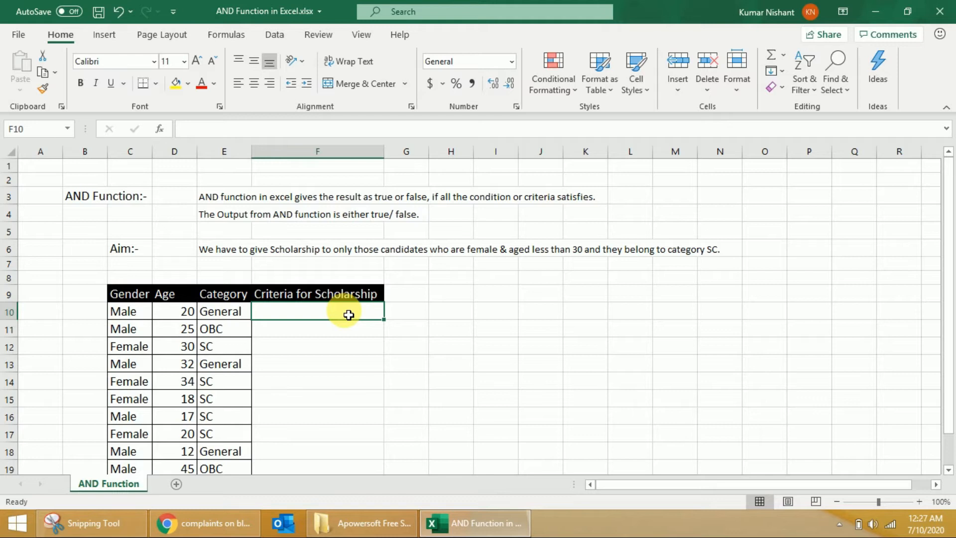
type("=AND(")
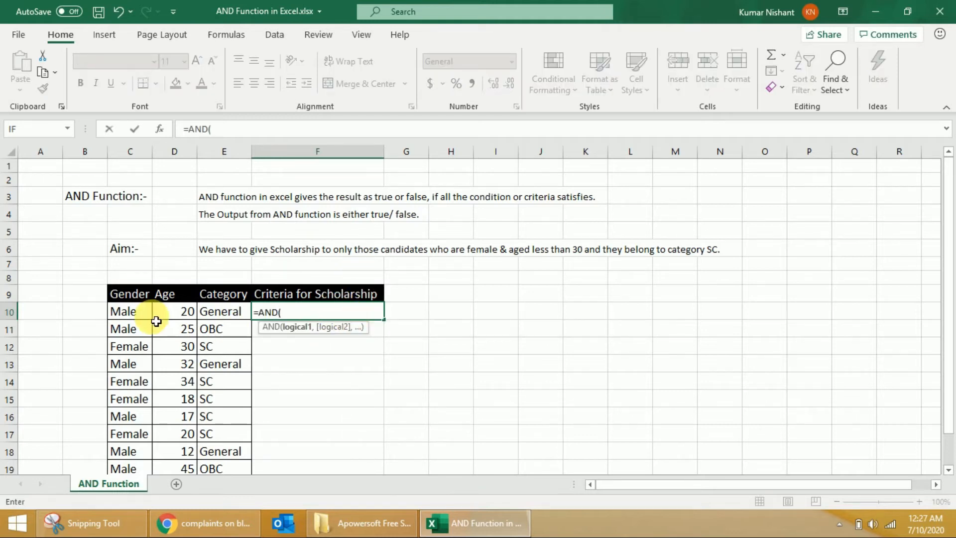
left_click(135, 314)
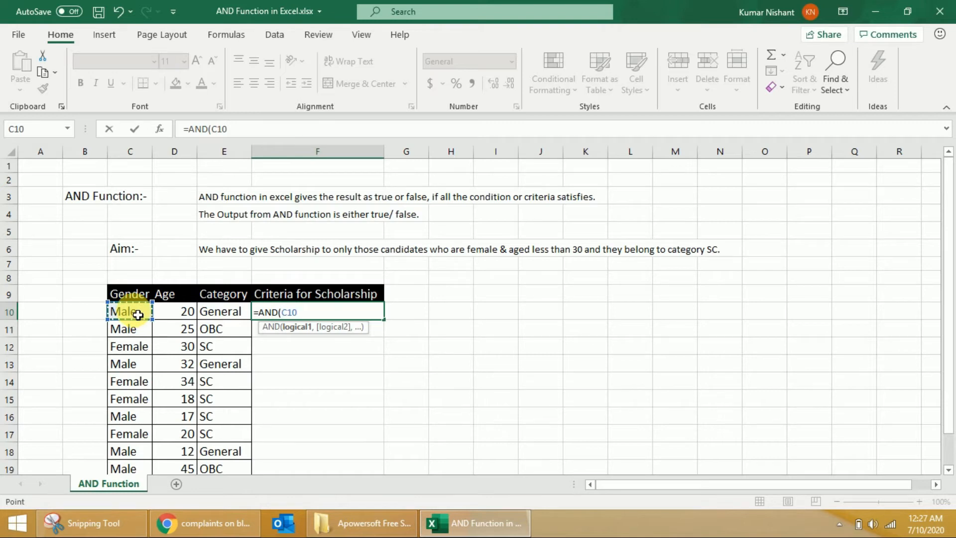
type("=\"Famale")
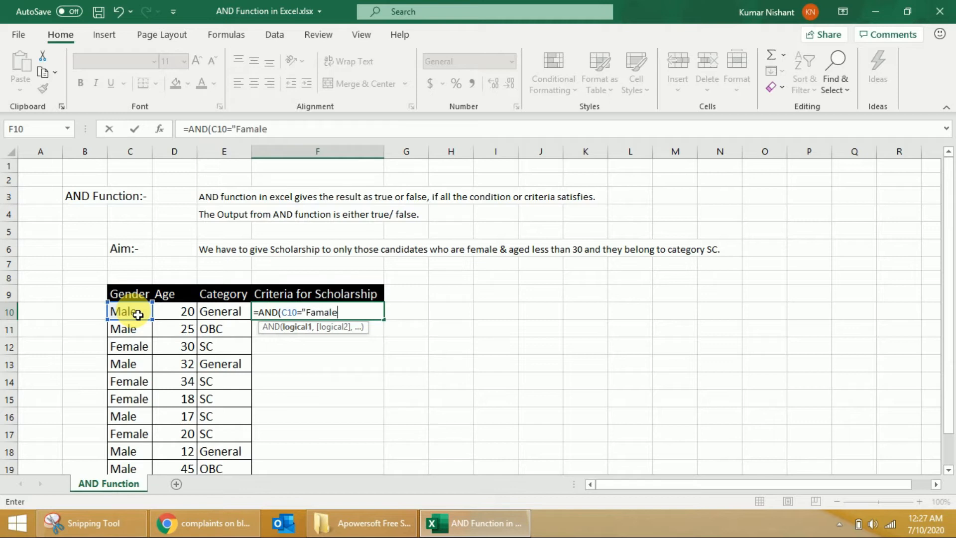
type(":")
type("\",")
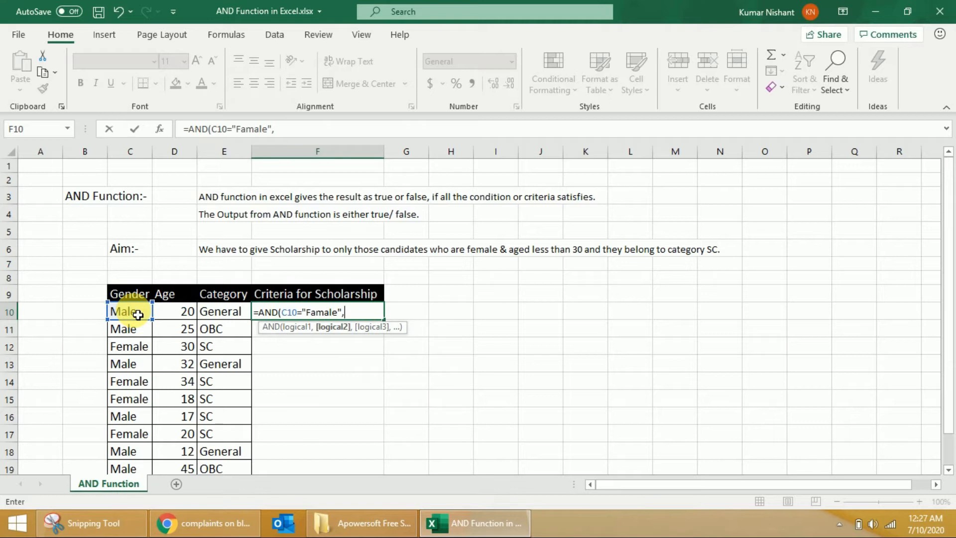
Complete the F10 formula with the conditions D10<30 and E10="SC", accepting the proposed correction of the closing quotation mark.
left_click(177, 314)
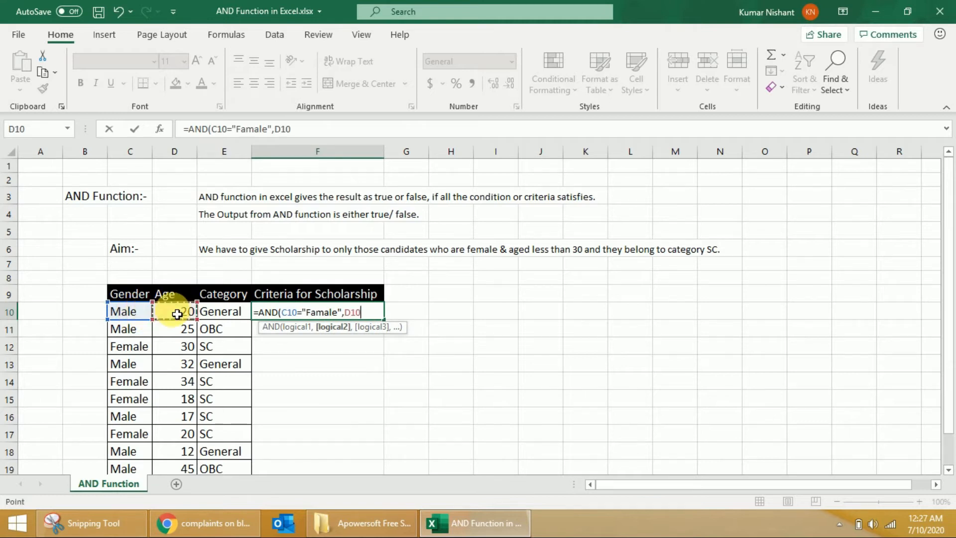
type("<30,")
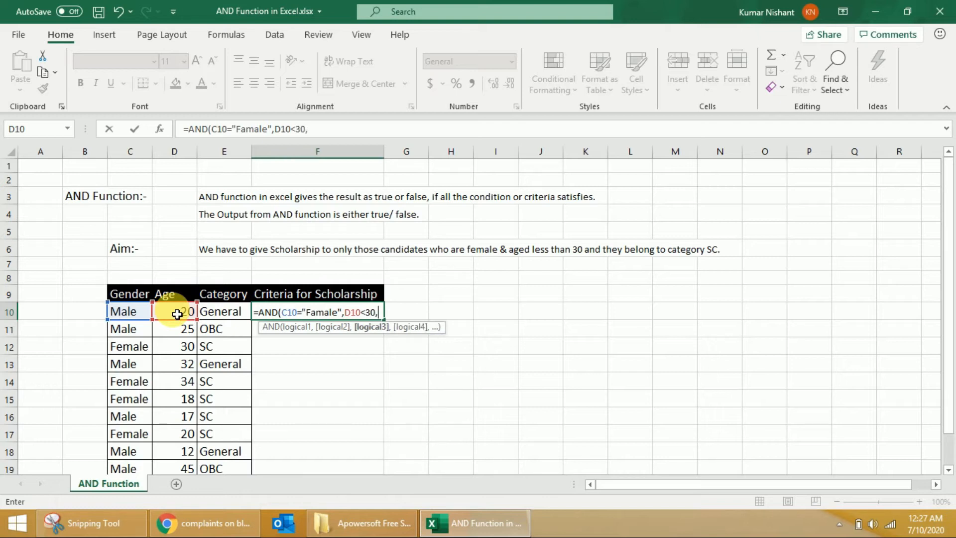
left_click(235, 312)
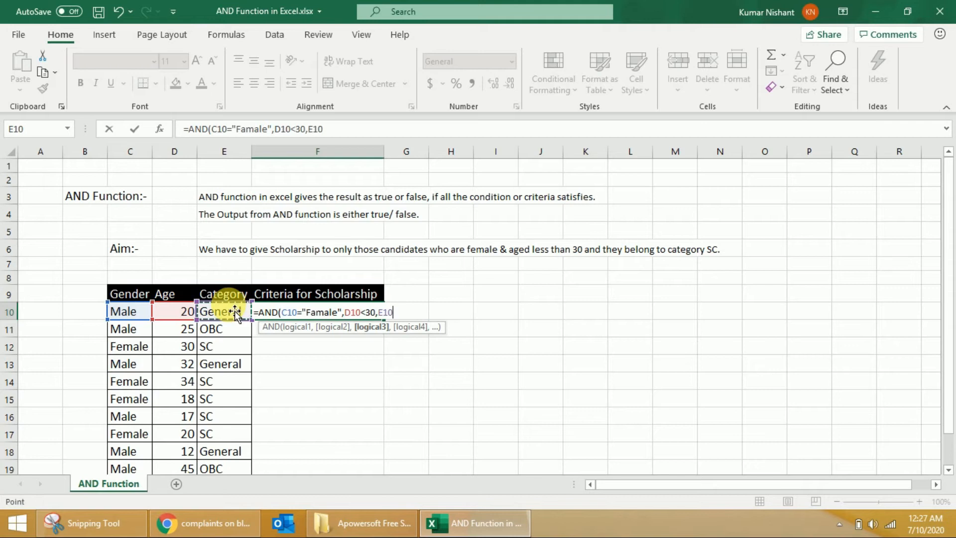
type("=SC")
key("BackSpace")
key("BackSpace")
type("\"SC\")")
key("Return")
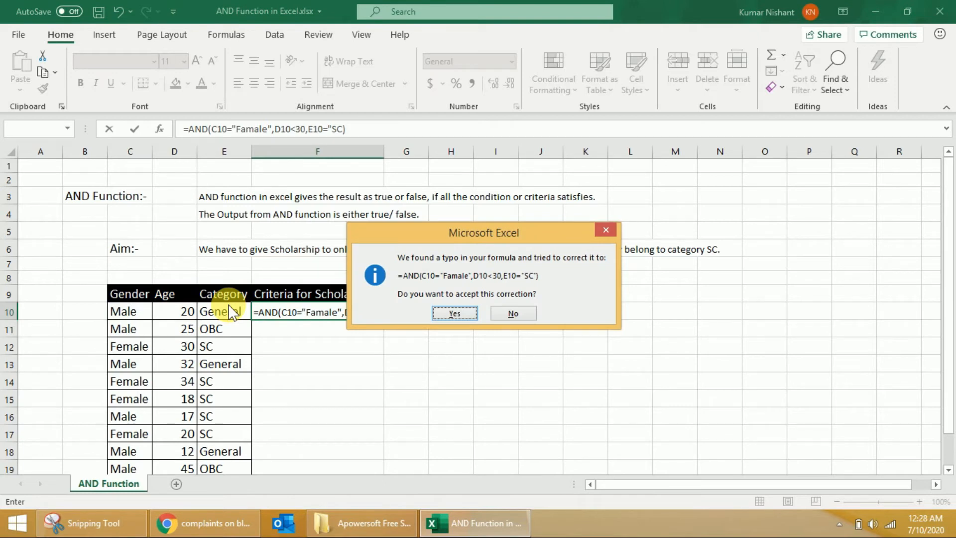
key("Return")
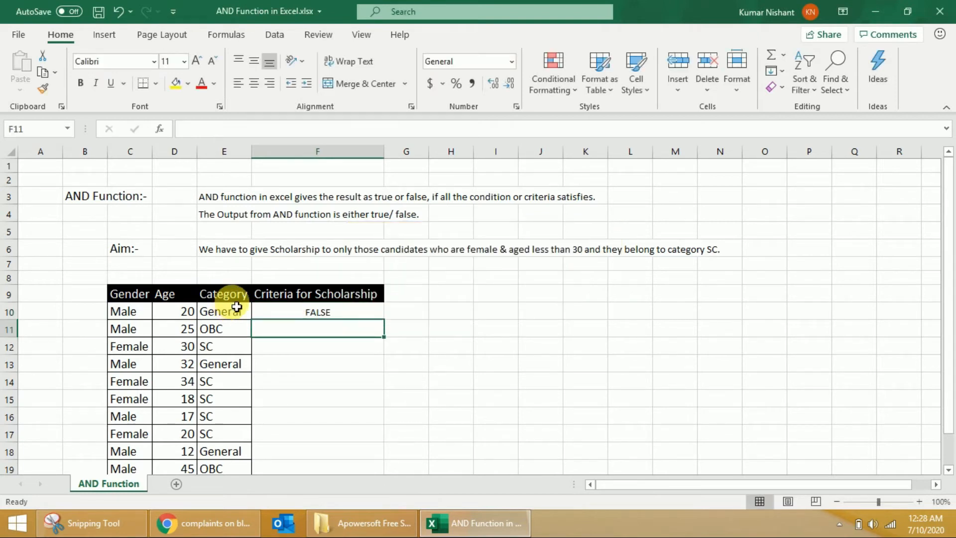
Copy the cell formatting of E10 onto F10, the first cell under Criteria for Scholarship.
left_click(326, 317)
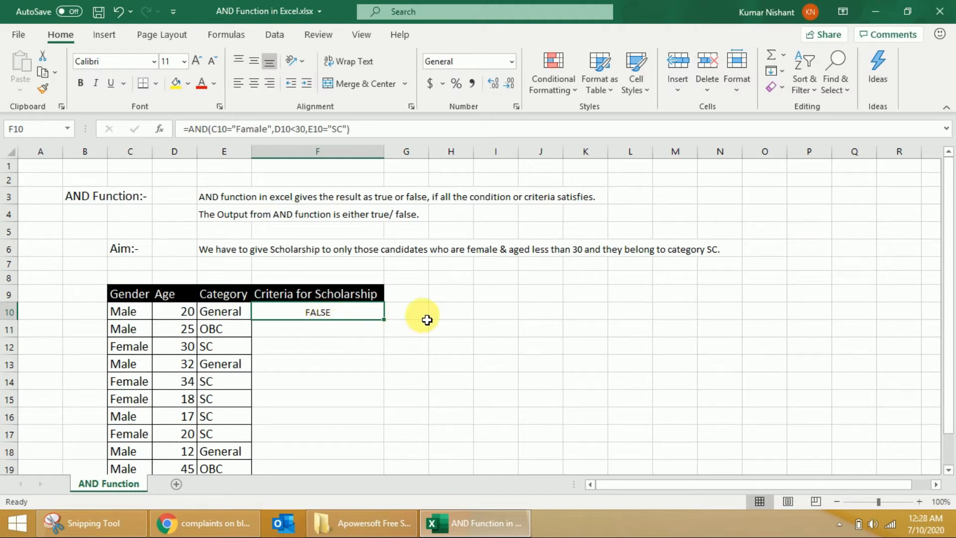
scroll(414, 317, "down", 2)
left_click(130, 214)
left_click(318, 214)
left_click(234, 214)
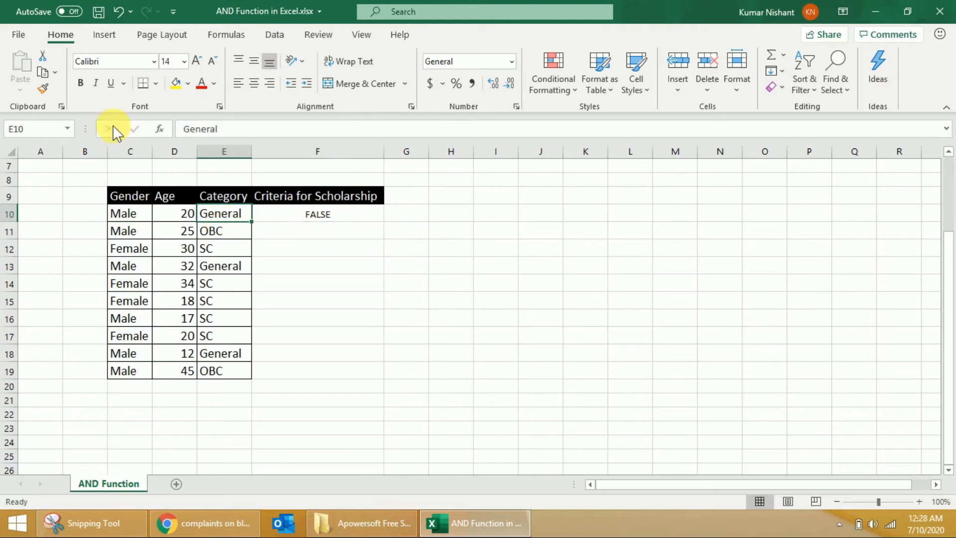
left_click(44, 92)
left_click(279, 213)
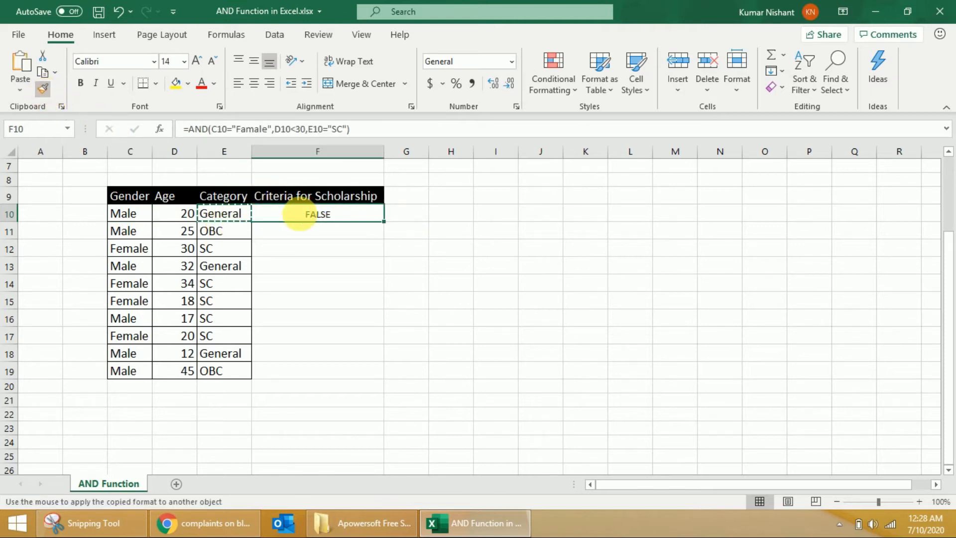
Fill the formula and formatting of F10 down through F19.
left_click_drag(388, 227, 387, 377)
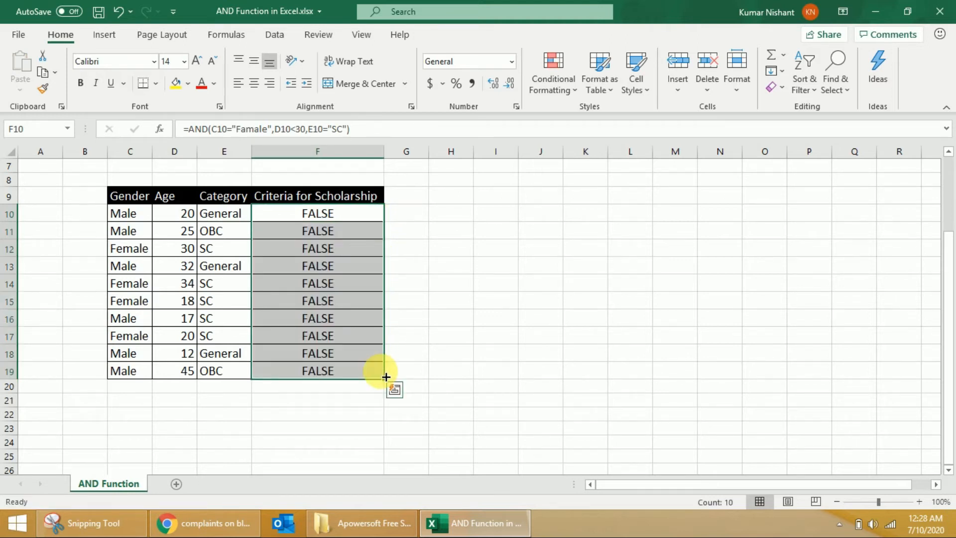
left_click(420, 218)
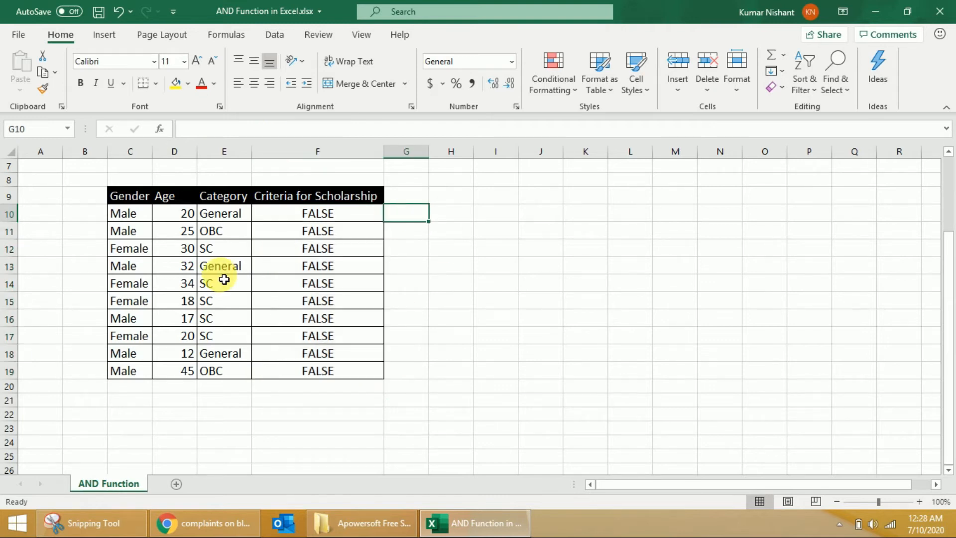
left_click(138, 267)
left_click(143, 321)
left_click_drag(143, 321, 215, 318)
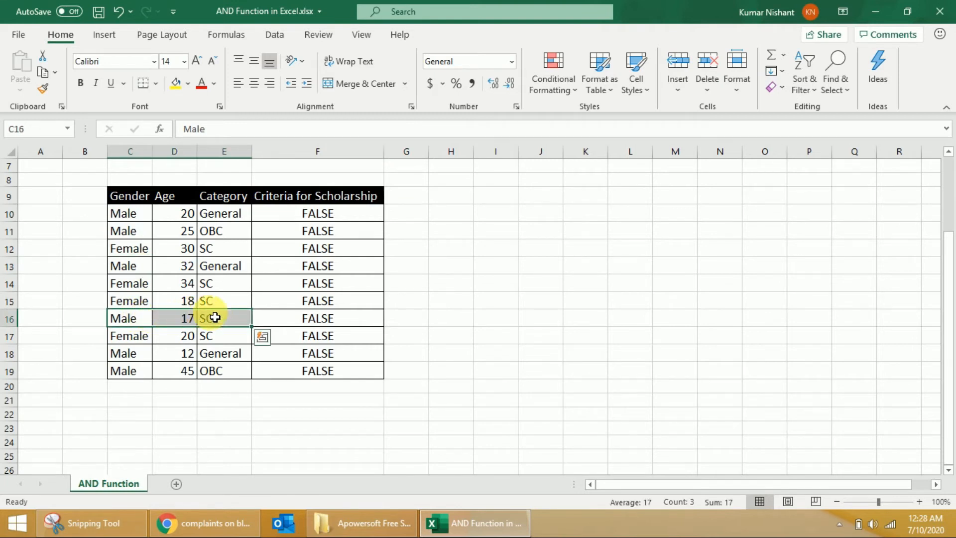
left_click(419, 216)
scroll(483, 239, "up", 2)
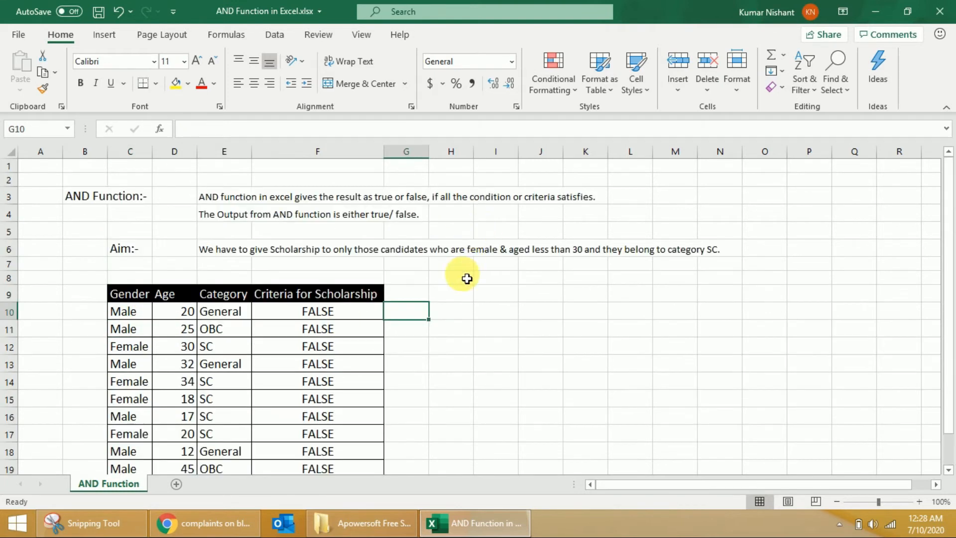
Enter the note "Not a single person satisfied all the given criteria to get scholarship." in H9 and widen column H to fit it.
left_click(454, 295)
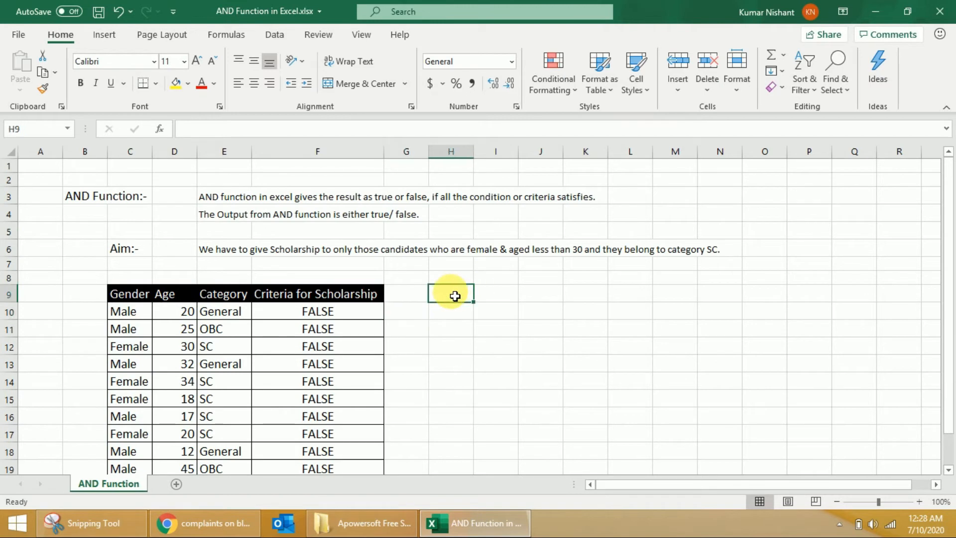
type("Not a")
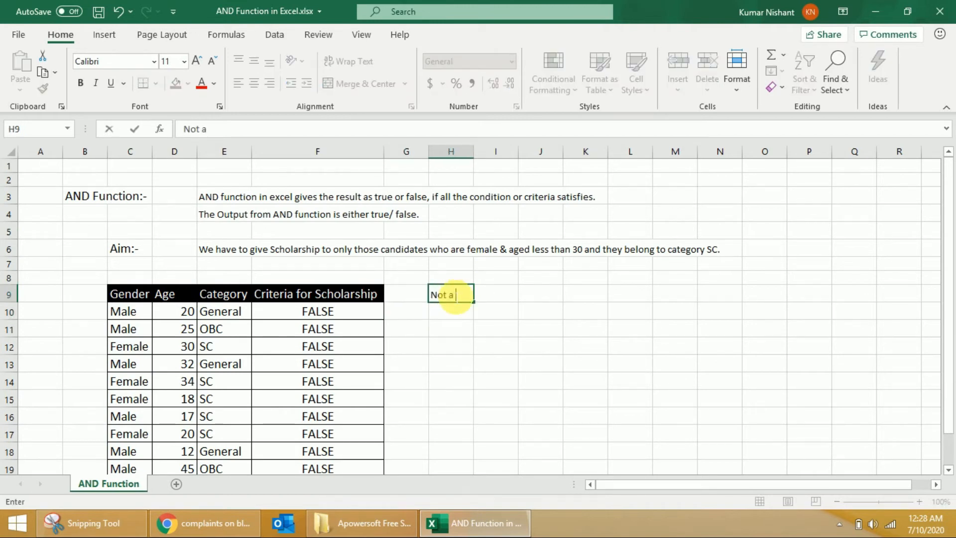
type(" single person satisfied")
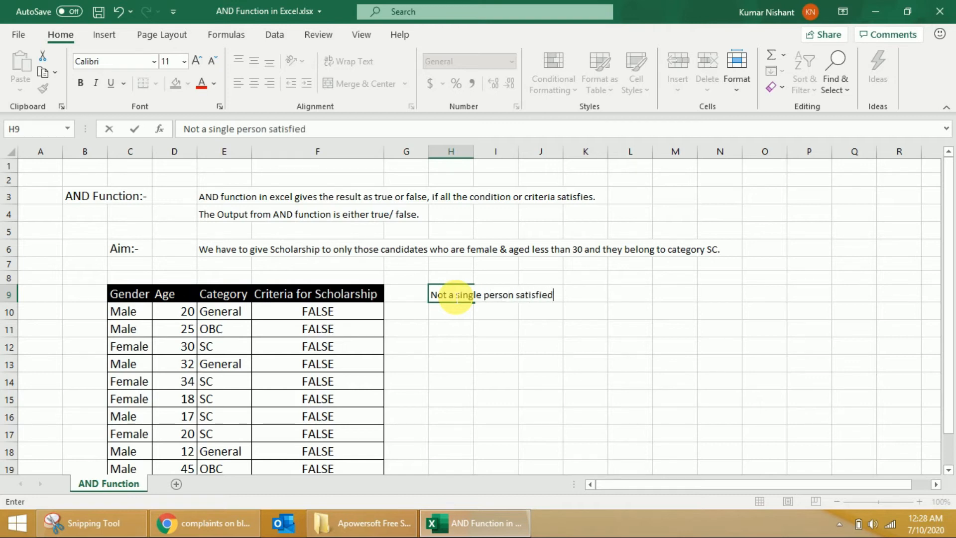
type(" all the")
key("BackSpace")
key("BackSpace")
key("BackSpace")
key("BackSpace")
key("BackSpace")
type("l the given ")
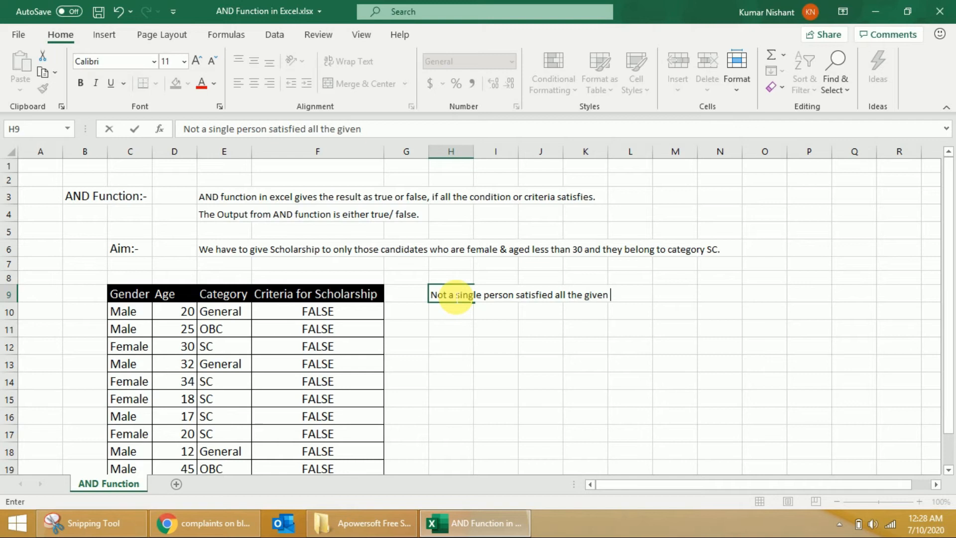
type("category")
key("BackSpace")
key("BackSpace")
key("BackSpace")
key("BackSpace")
key("BackSpace")
key("BackSpace")
key("BackSpace")
type("riteria to ")
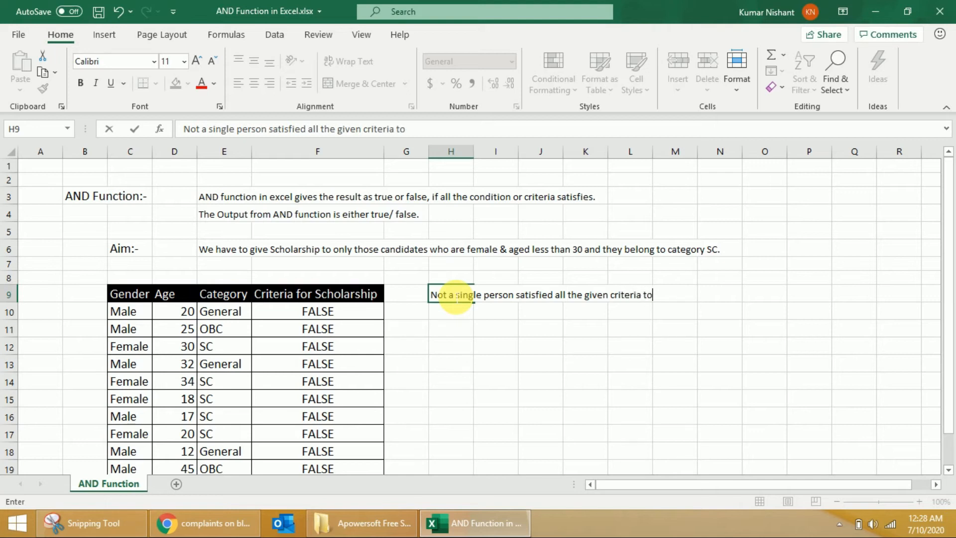
type("get scholarship.")
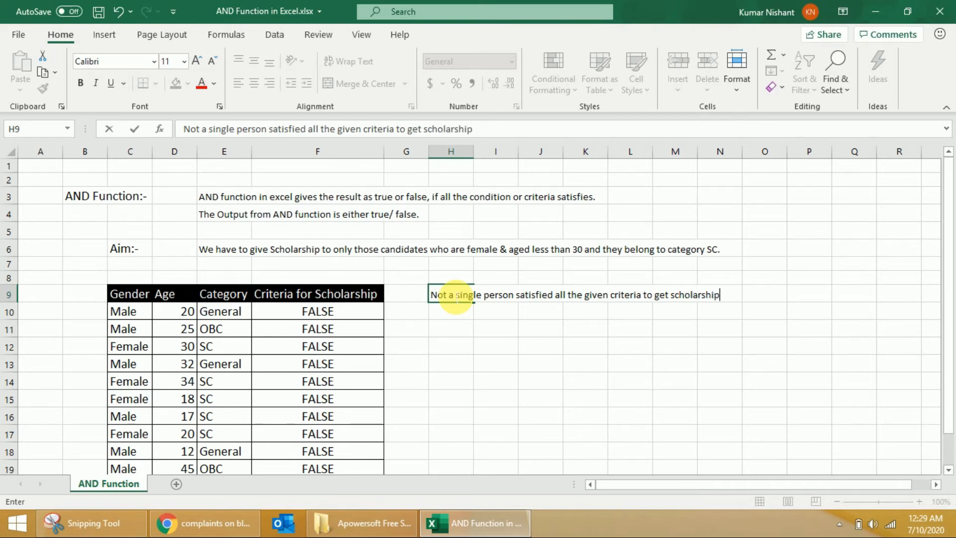
key("Return")
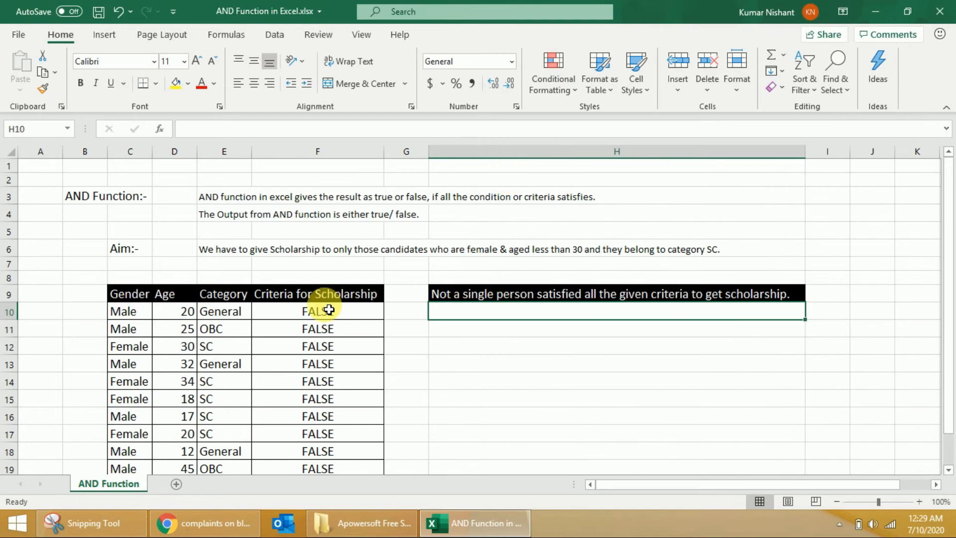
Apply the cell formatting of F11 to the note in H9 and move the note to H8.
left_click(314, 328)
left_click(42, 88)
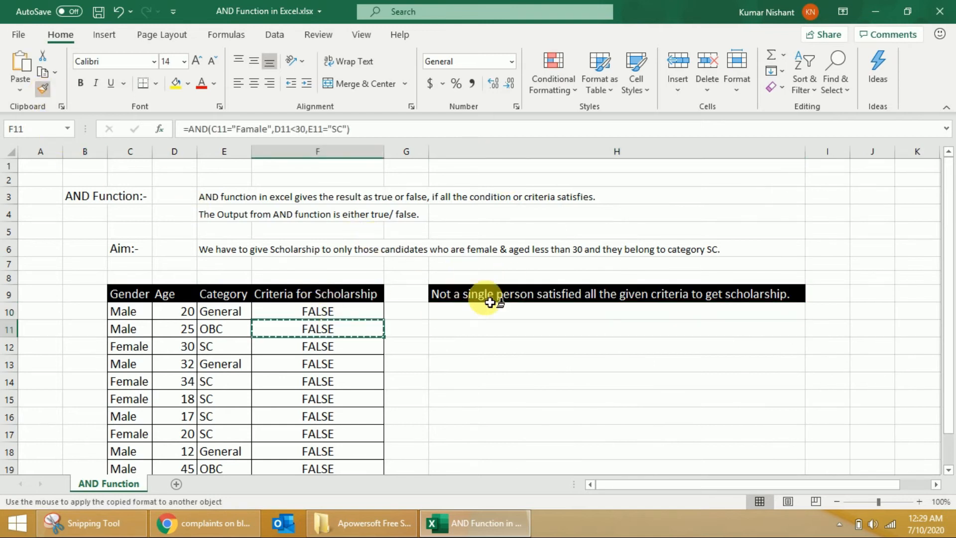
left_click(478, 294)
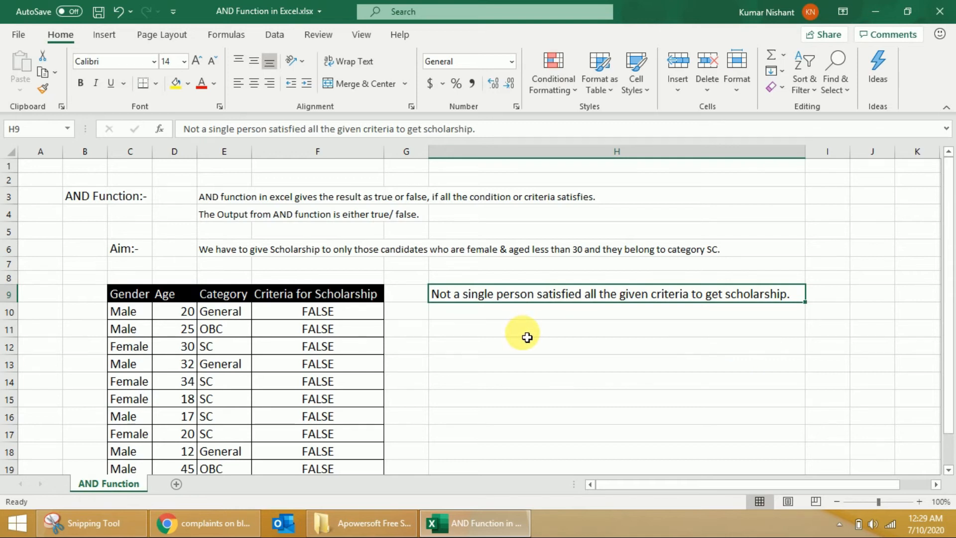
key("ctrl+x")
left_click(498, 279)
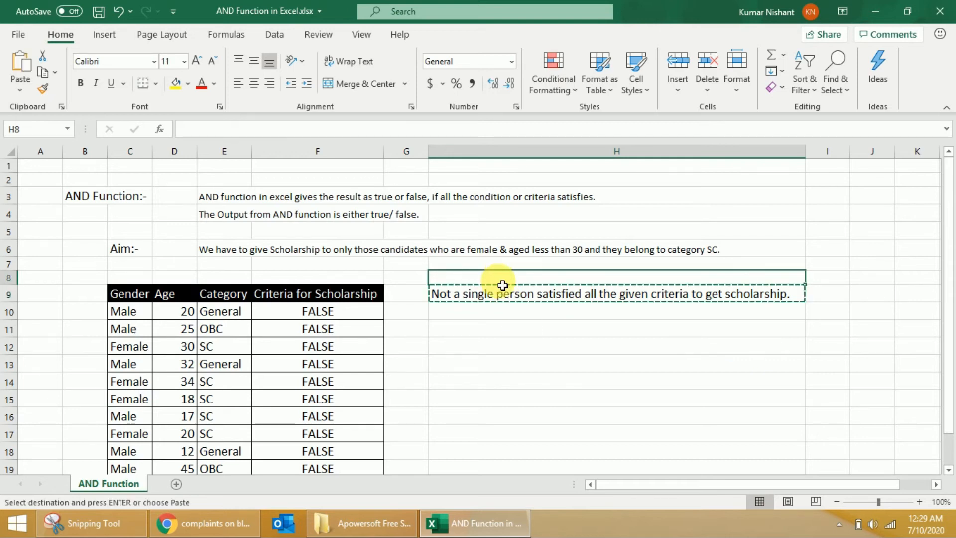
key("ctrl+v")
Change the age of the female SC candidate in D14 to 24 and check the formula in F14.
scroll(555, 311, "down", 1)
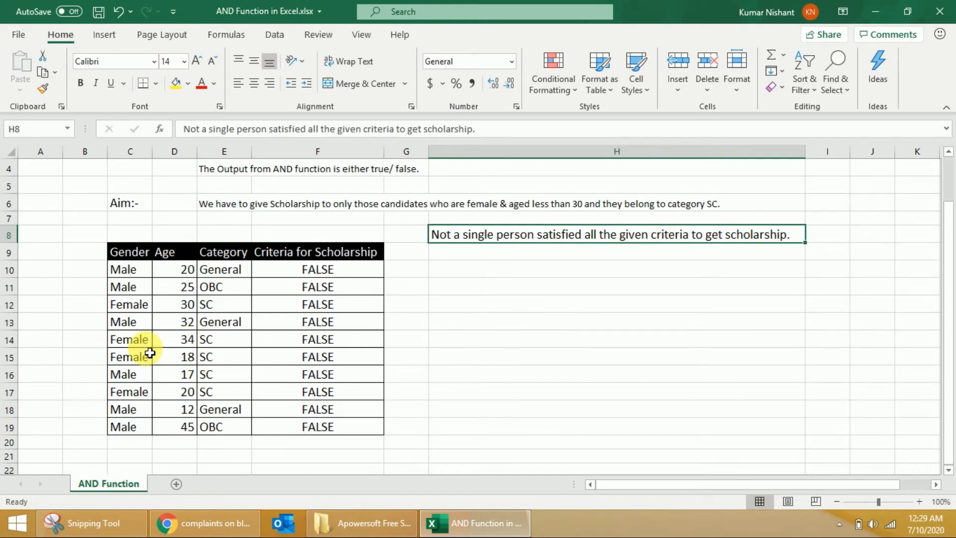
left_click(180, 342)
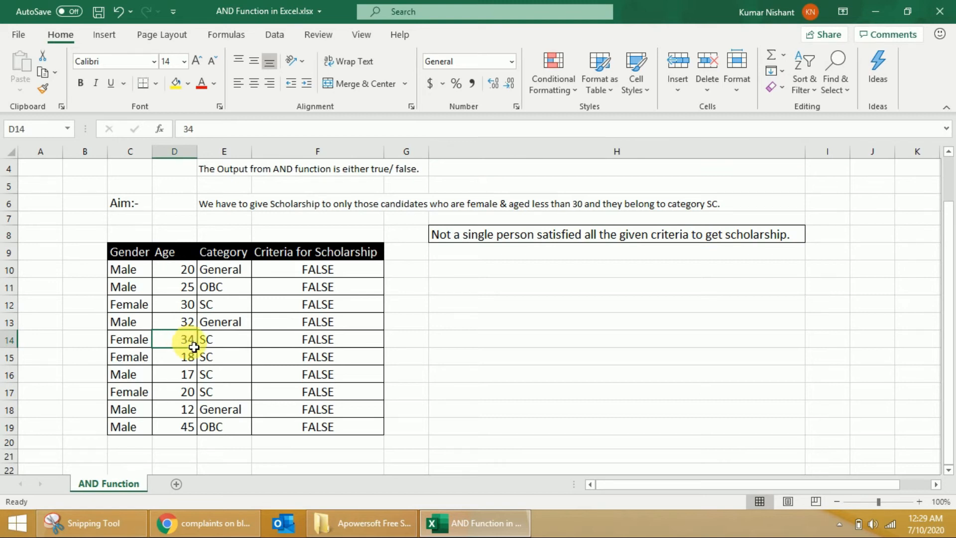
type("24")
key("Return")
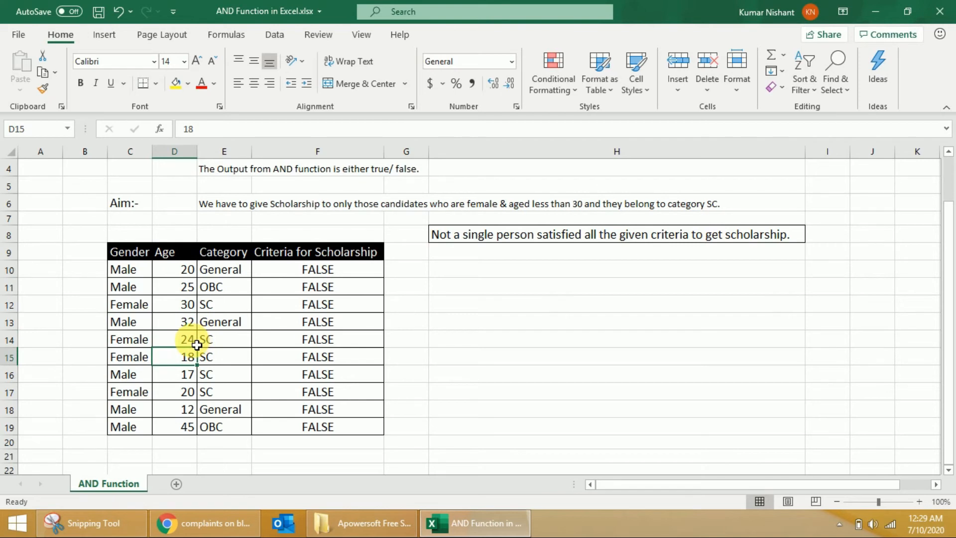
left_click(196, 344)
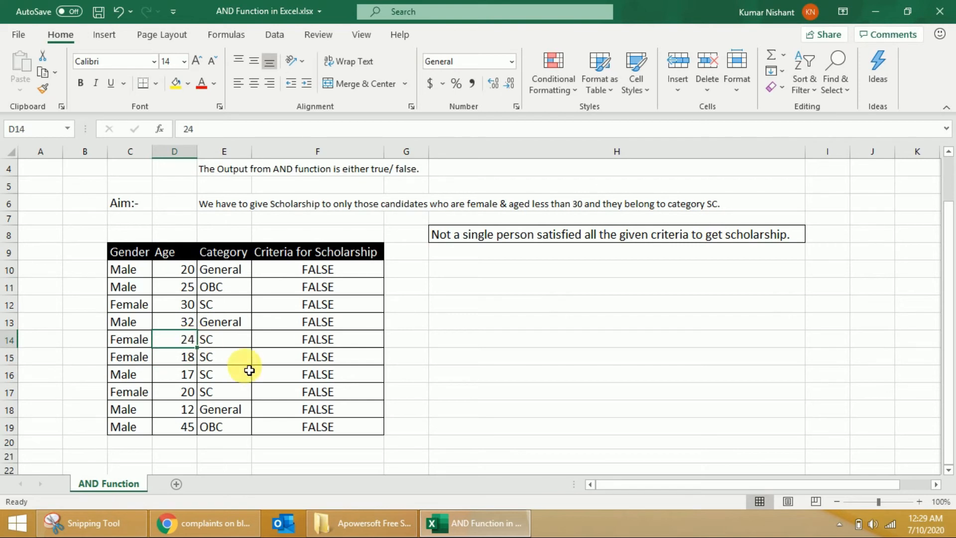
left_click(298, 345)
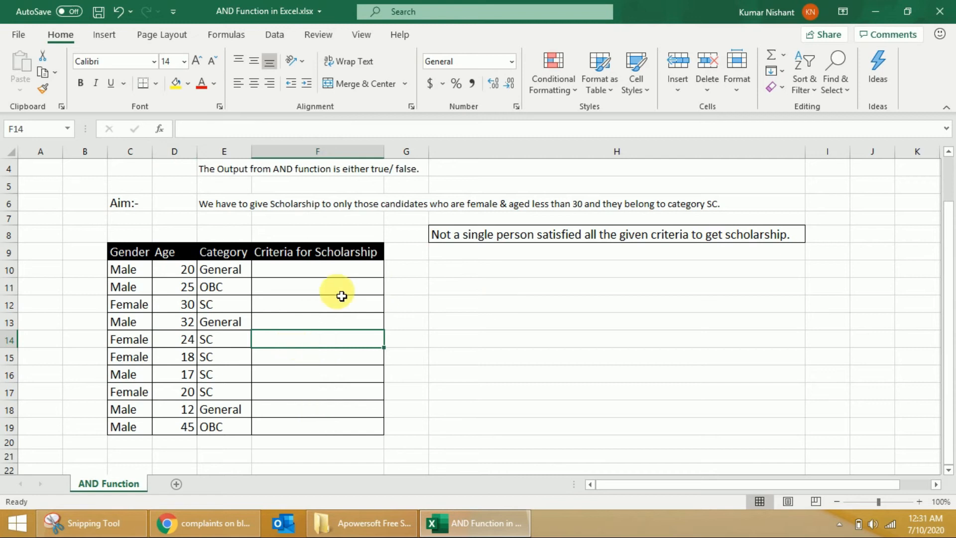
Begin an AND formula in F10 with the gender condition C10="Female" as its first argument.
left_click(302, 279)
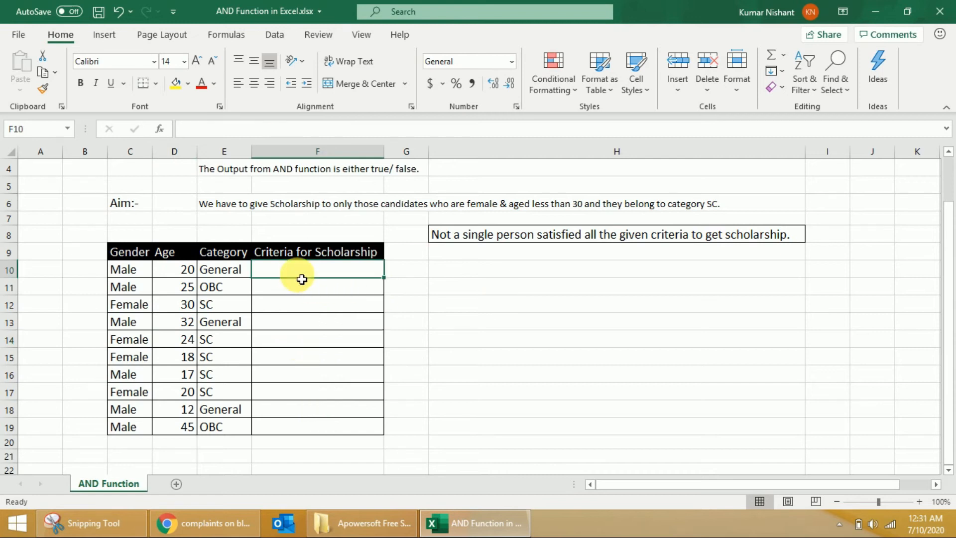
type("=")
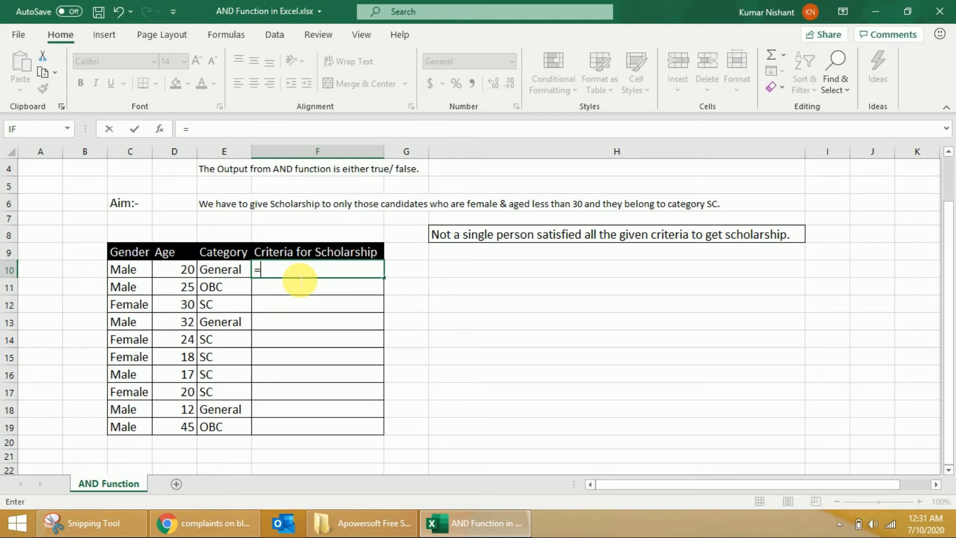
type("and")
key("Tab")
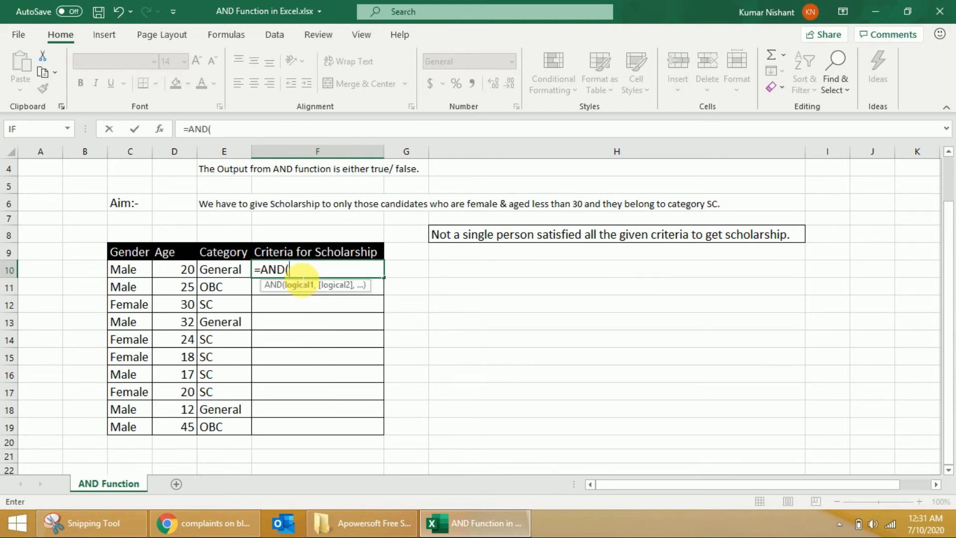
left_click(143, 273)
type("=")
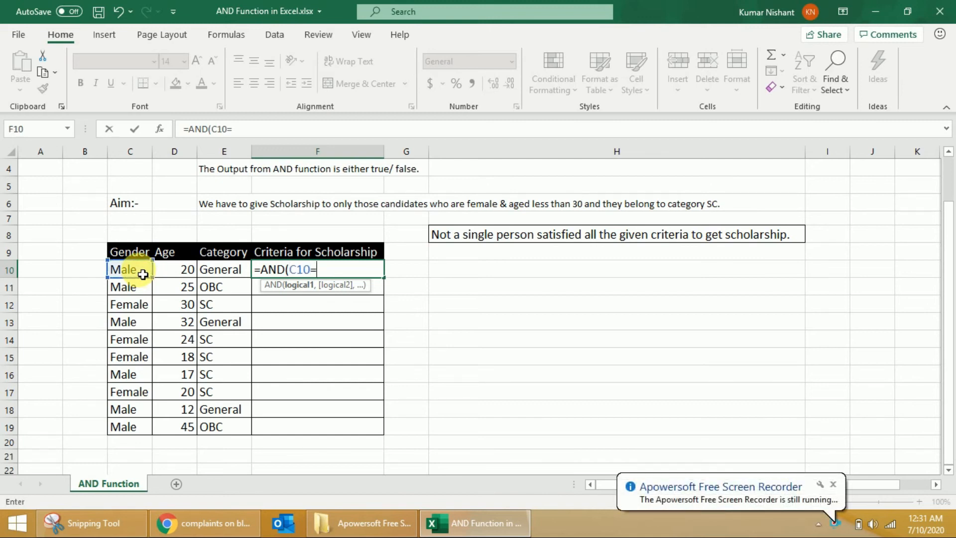
left_click(833, 485)
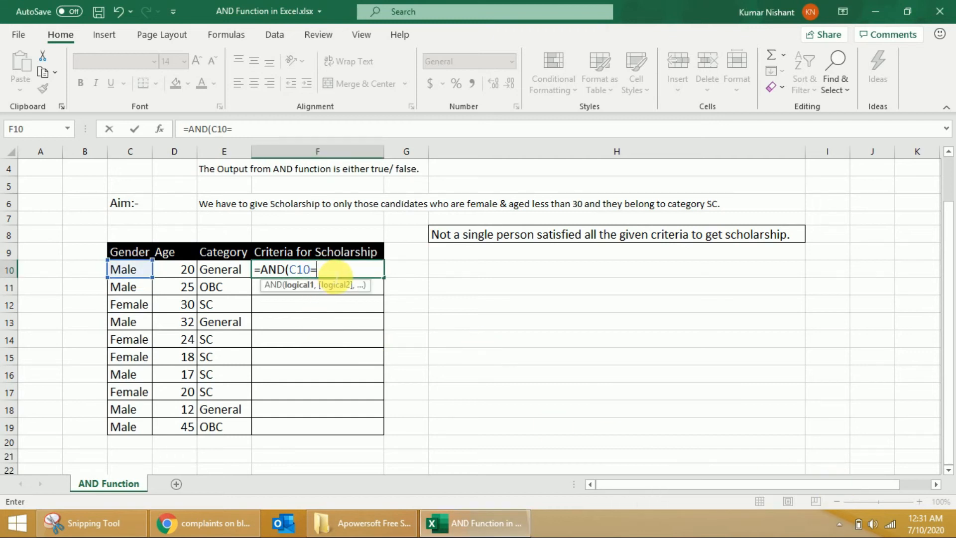
type("Female")
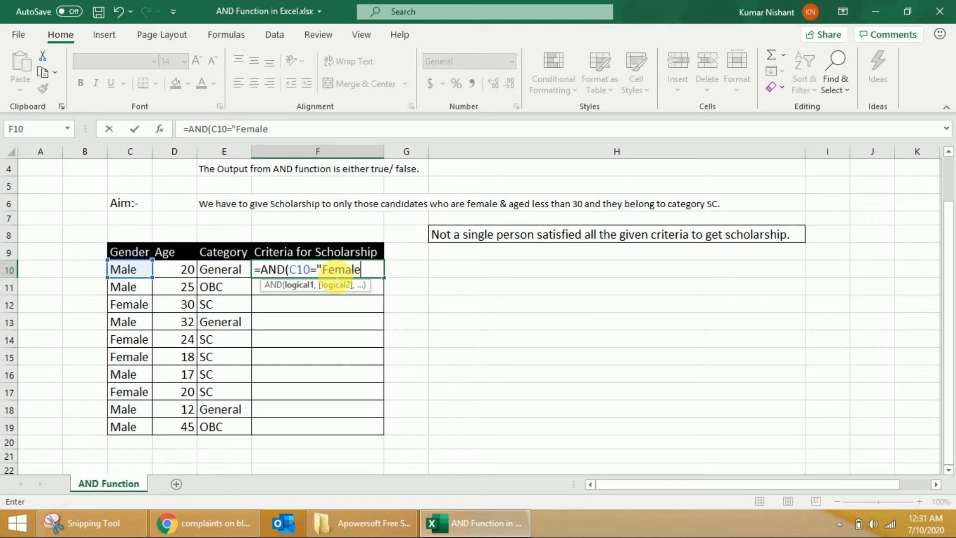
type("\",")
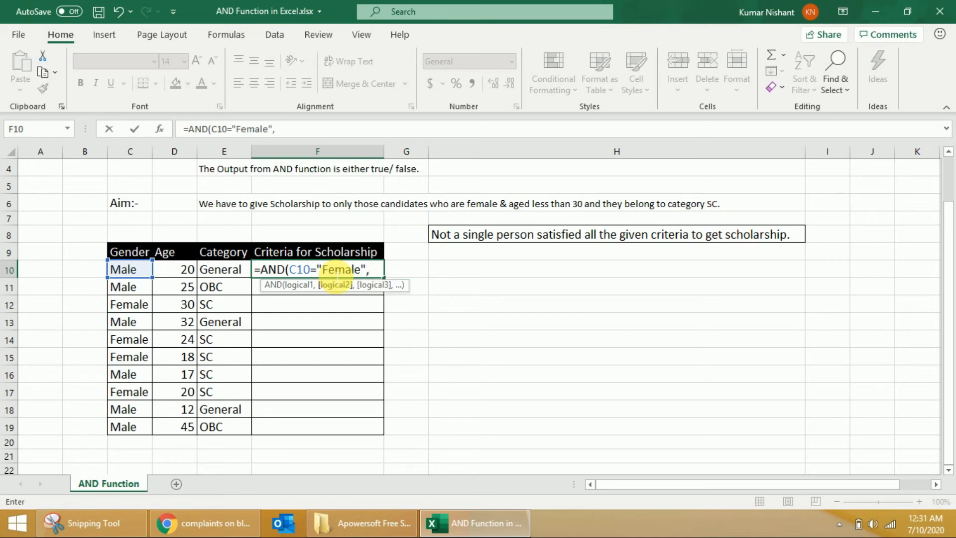
Add the conditions D10<30 and E10="SC" to the AND formula in F10 and complete it.
left_click(187, 270)
type("<30,")
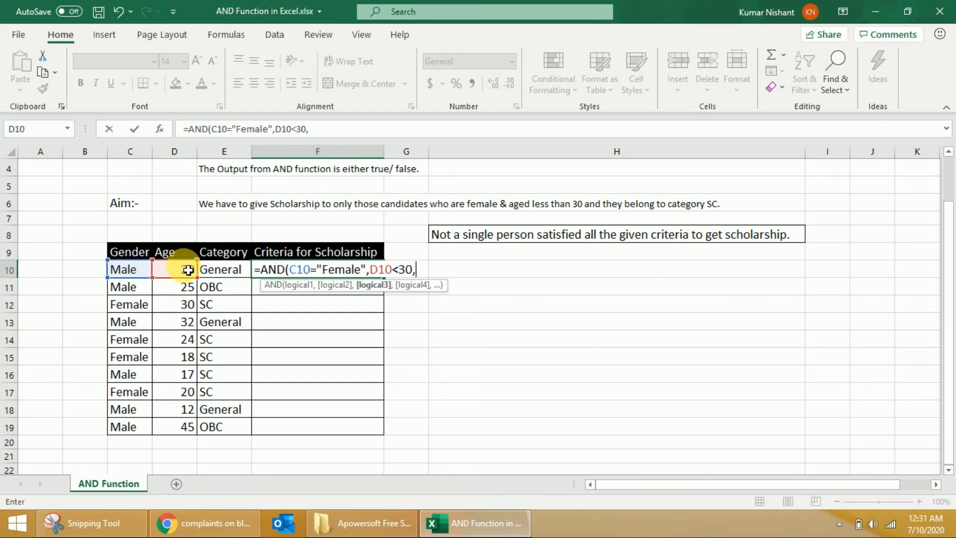
key("Left")
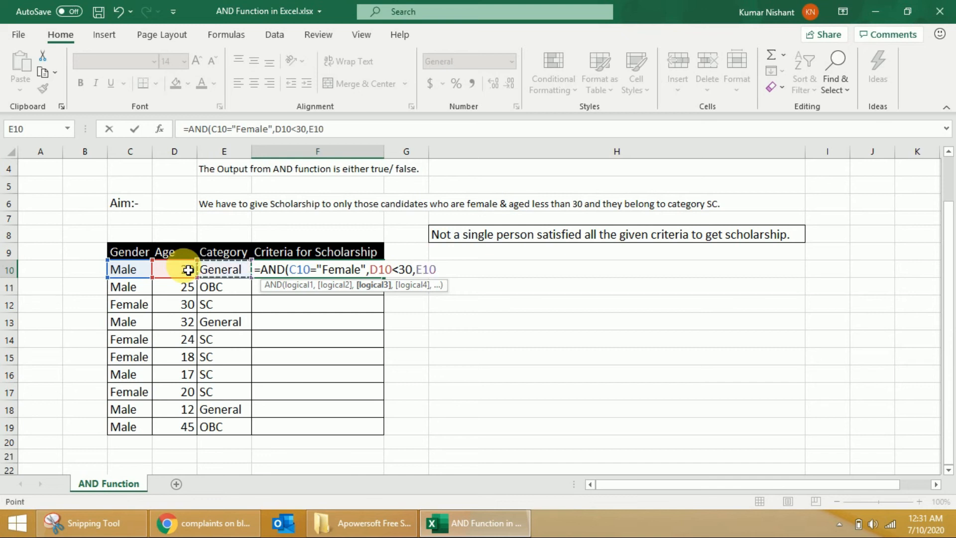
type("=\"SC")
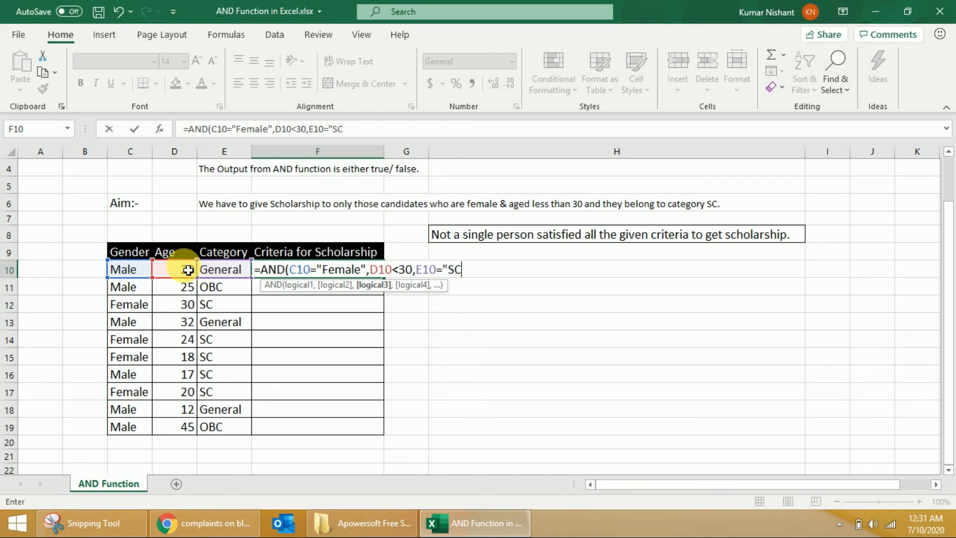
type("\")")
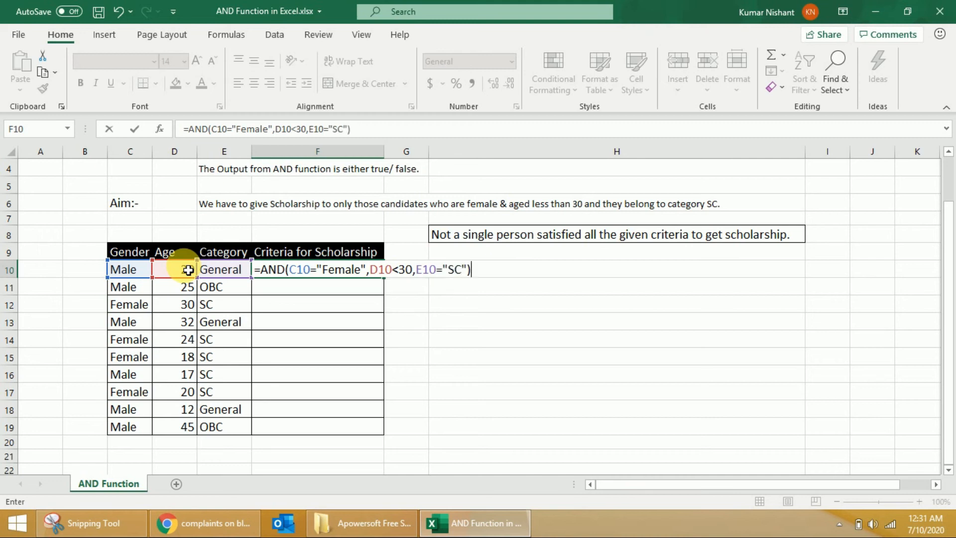
key("Return")
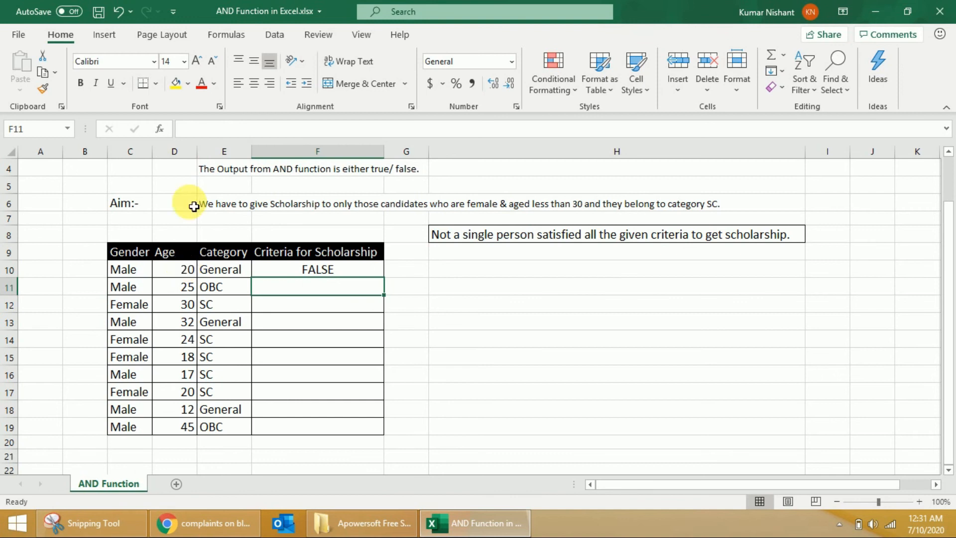
Fill the AND formula from F10 down through F19 and check the result in F14.
left_click(316, 267)
left_click_drag(388, 285, 377, 436)
left_click(332, 339)
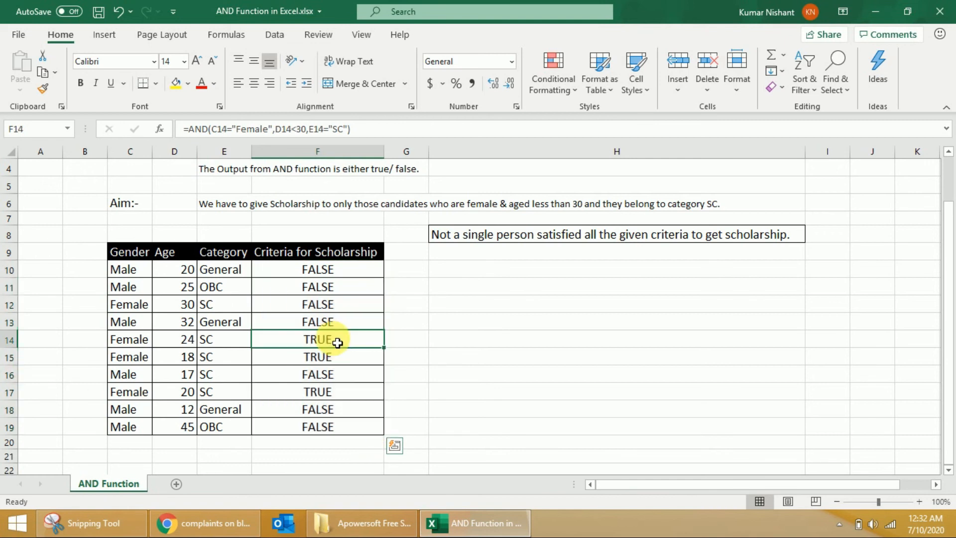
Shade the TRUE cells F14, F15 and F17 with the standard light green fill.
left_click_drag(346, 365, 340, 341)
left_click(187, 85)
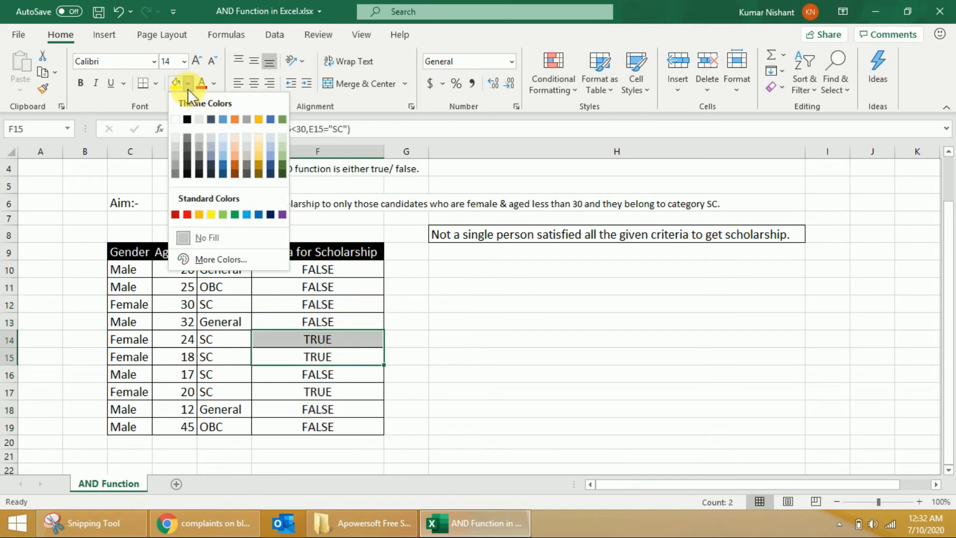
left_click(223, 215)
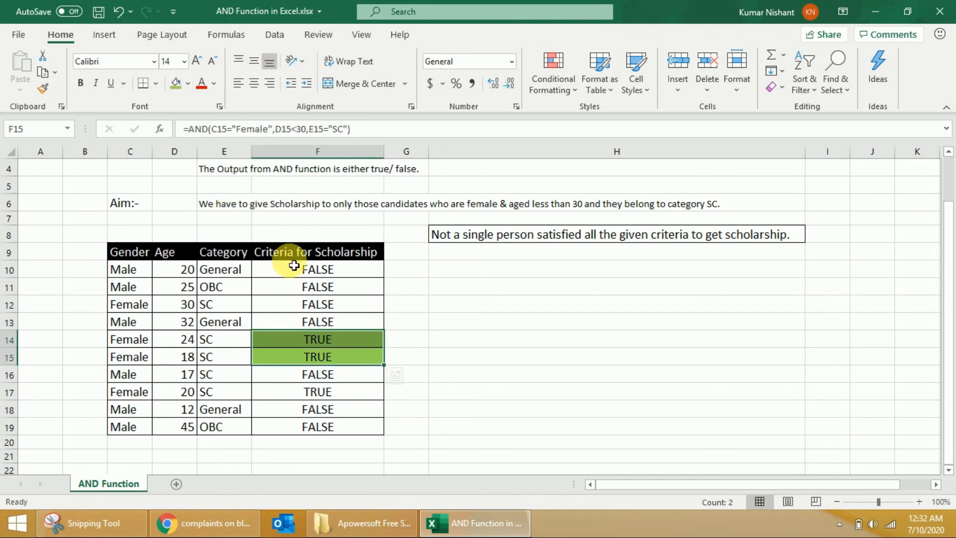
left_click(336, 391)
left_click(174, 86)
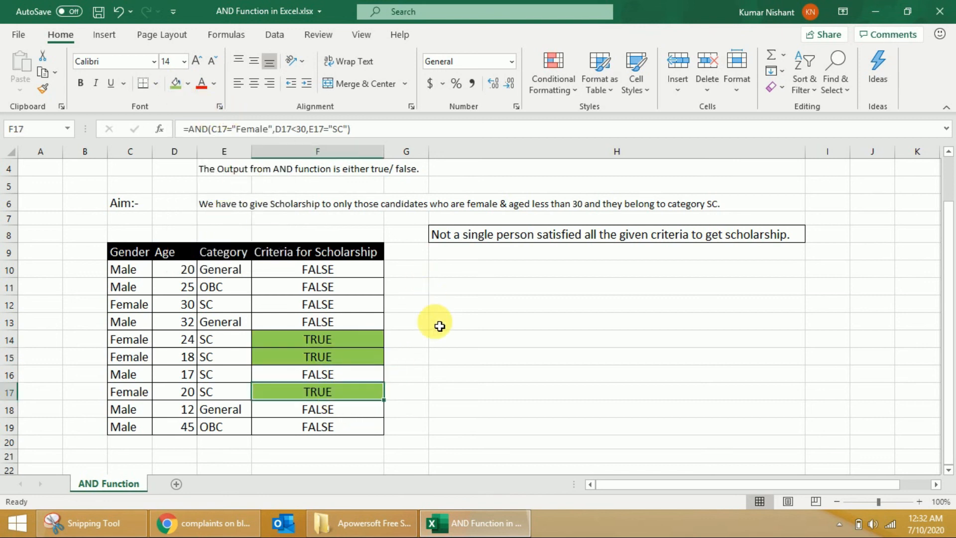
Enter the note "Female & Age<30 & SC" in H14 beside the first qualifying candidate.
left_click(448, 343)
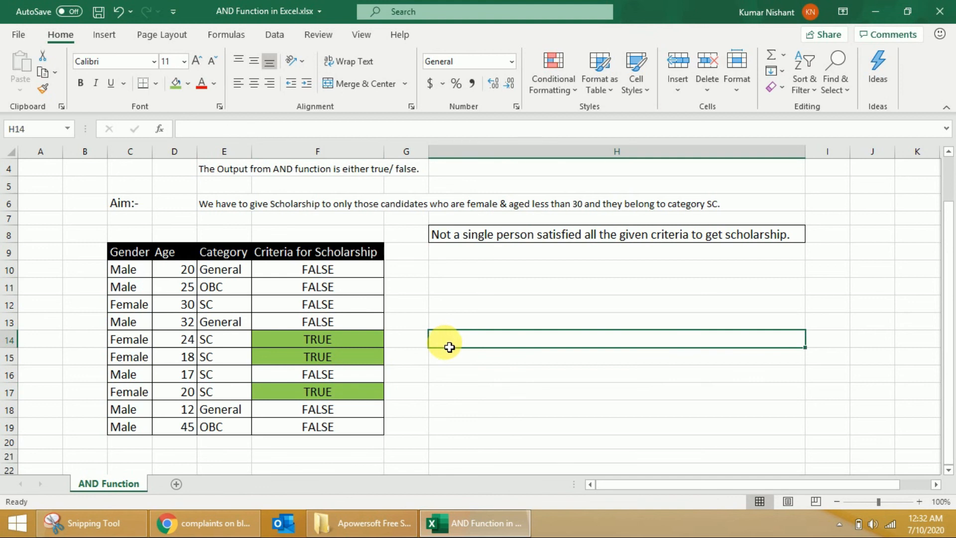
type("Female & Age<30 & SC")
key("Return")
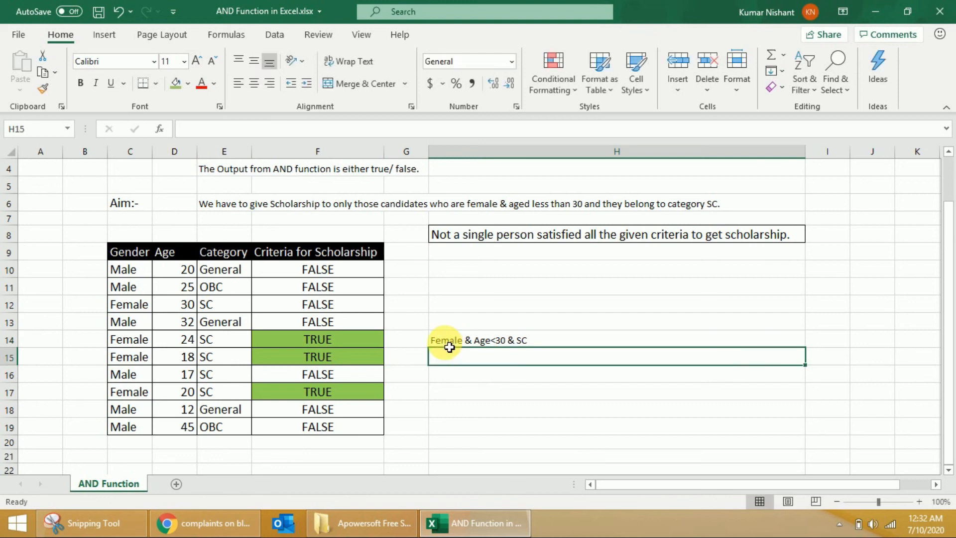
Copy the note in H14 to H15 and H17, beside the other qualifying candidates.
left_click(453, 346)
key("ctrl+c")
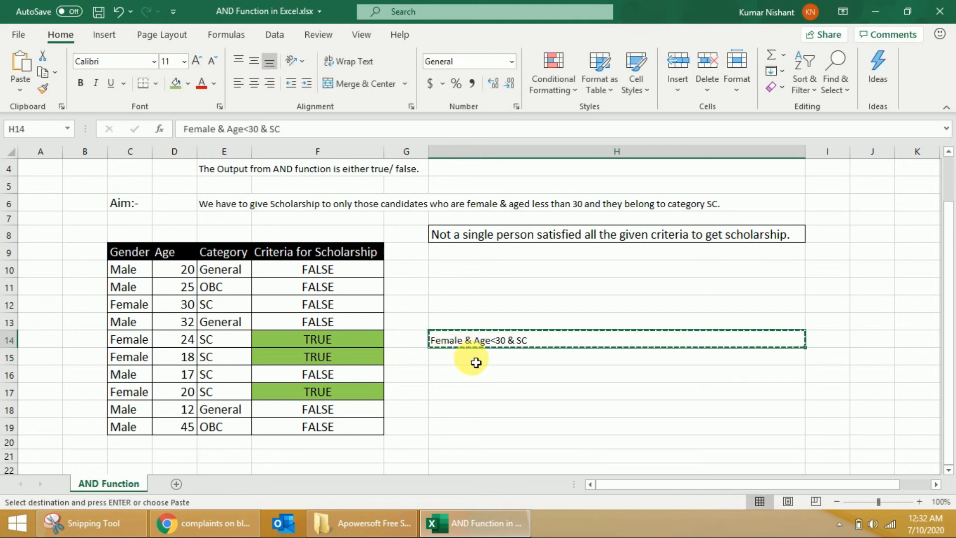
left_click(471, 361)
key("ctrl+v")
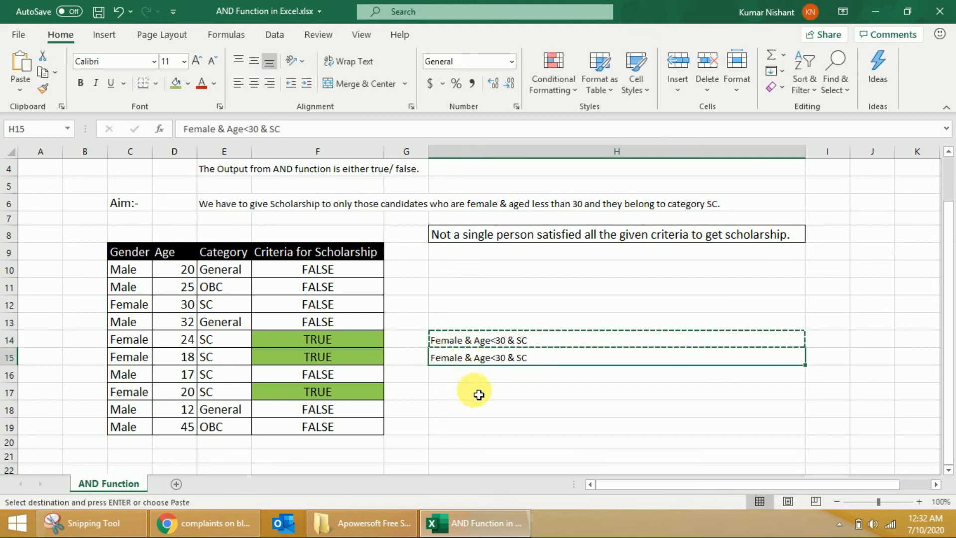
left_click(479, 391)
key("ctrl+v")
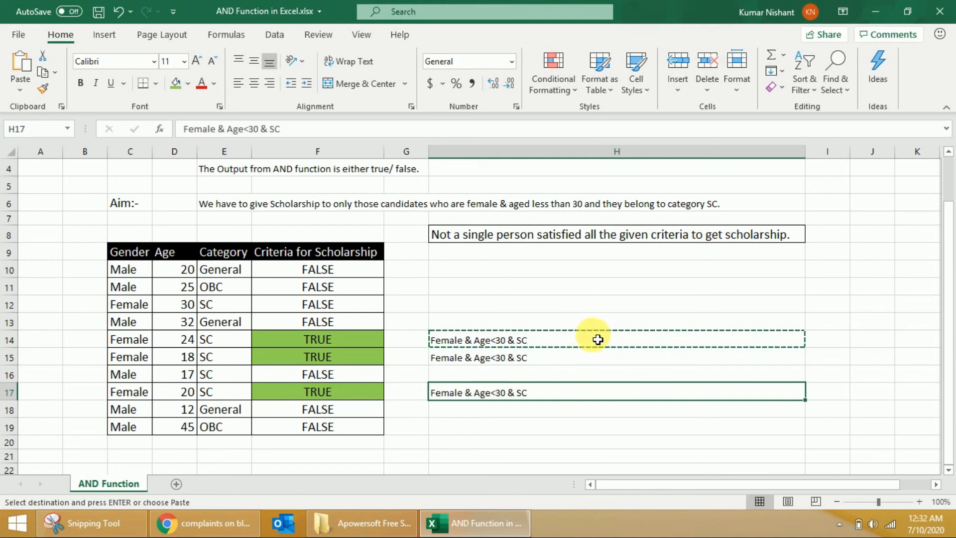
left_click(534, 455)
Set the worksheet zoom to 80% and return to cell A1.
scroll(47, 201, "up", 1)
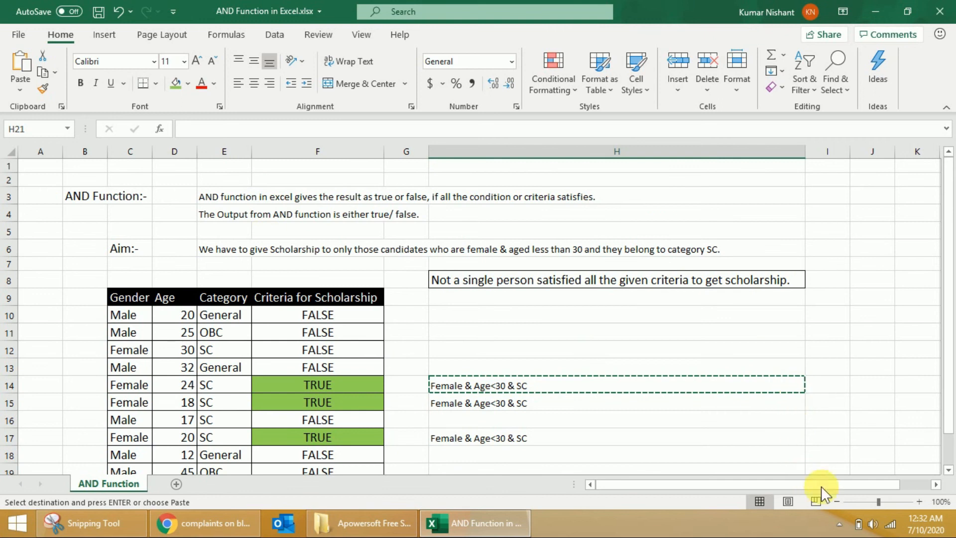
left_click(836, 502)
left_click(836, 502)
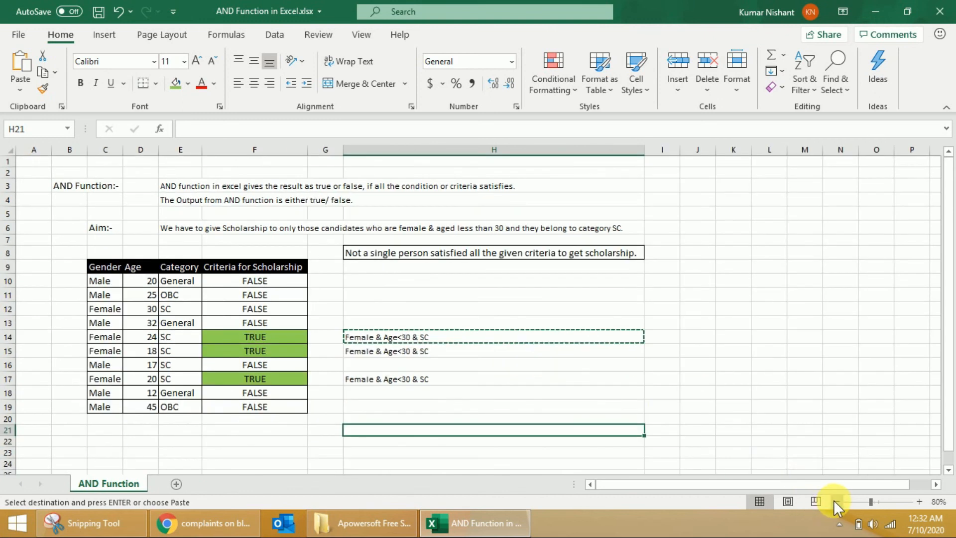
left_click(104, 191)
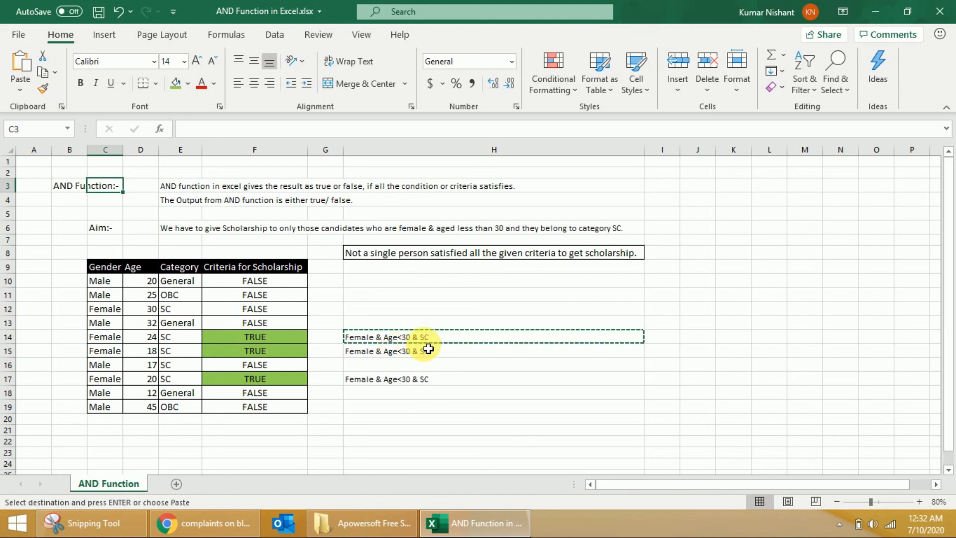
left_click(36, 164)
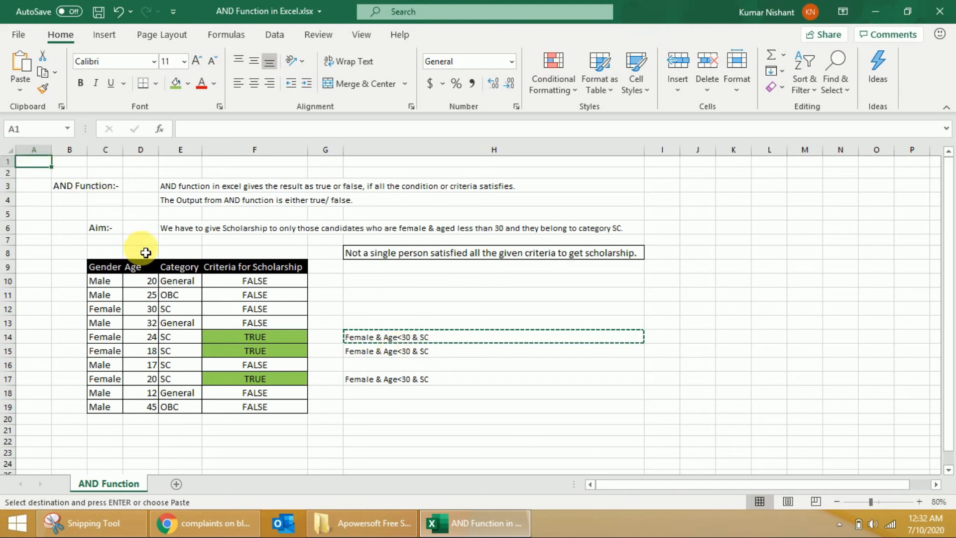